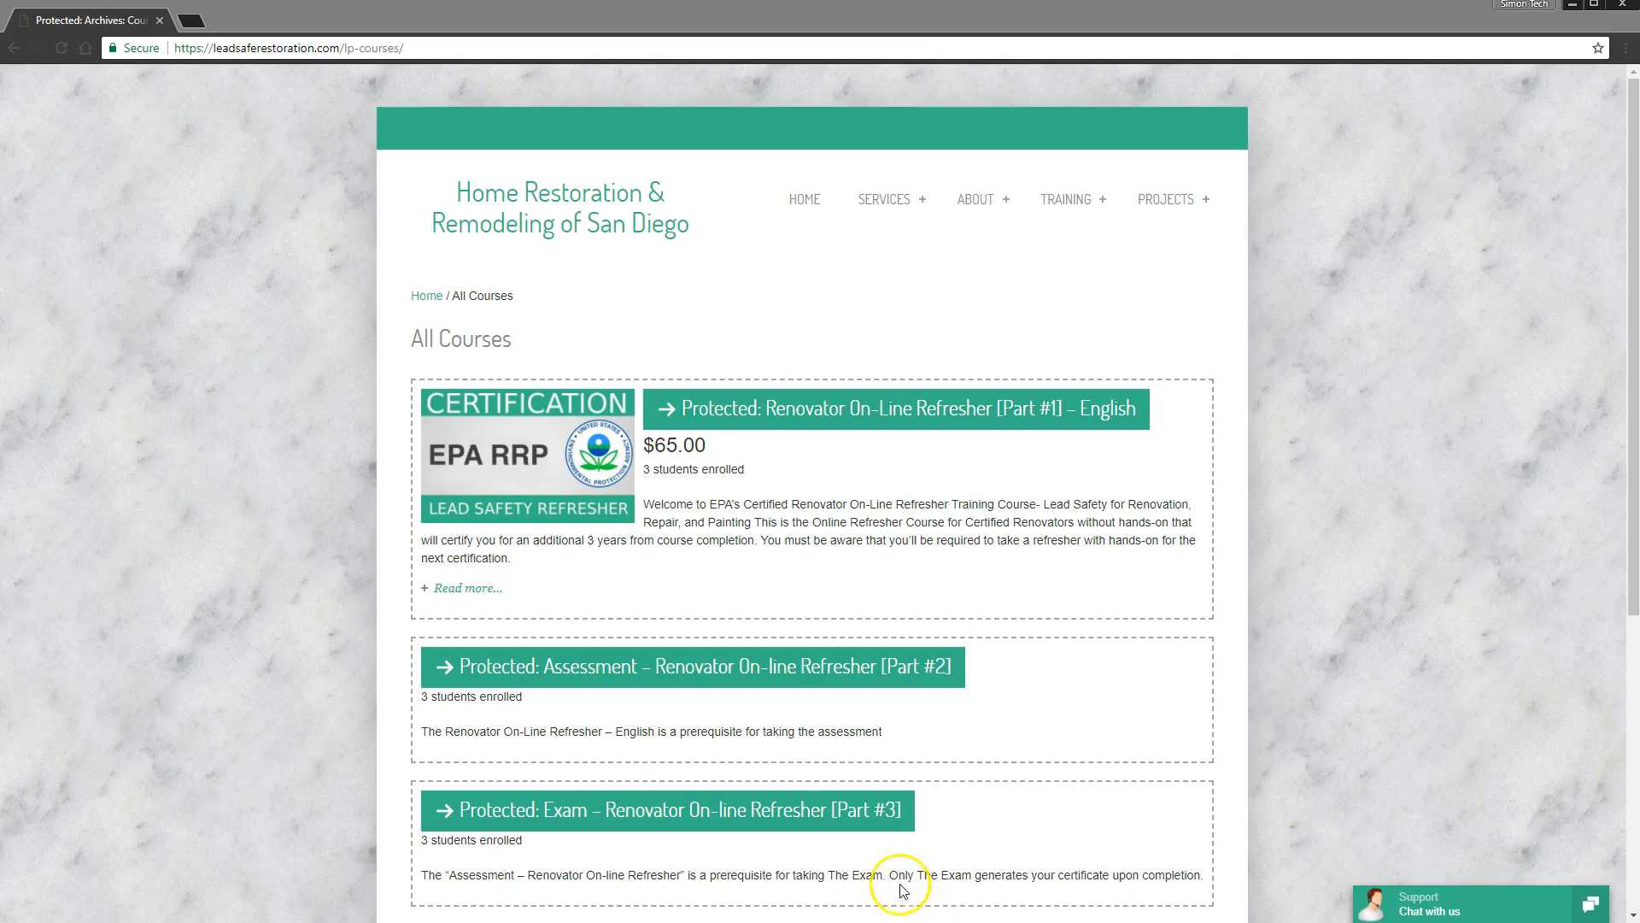
- Highlight the exam certificate note, the assessment prerequisite note and the $65.00 course price
left_click_drag(828, 875, 1108, 879)
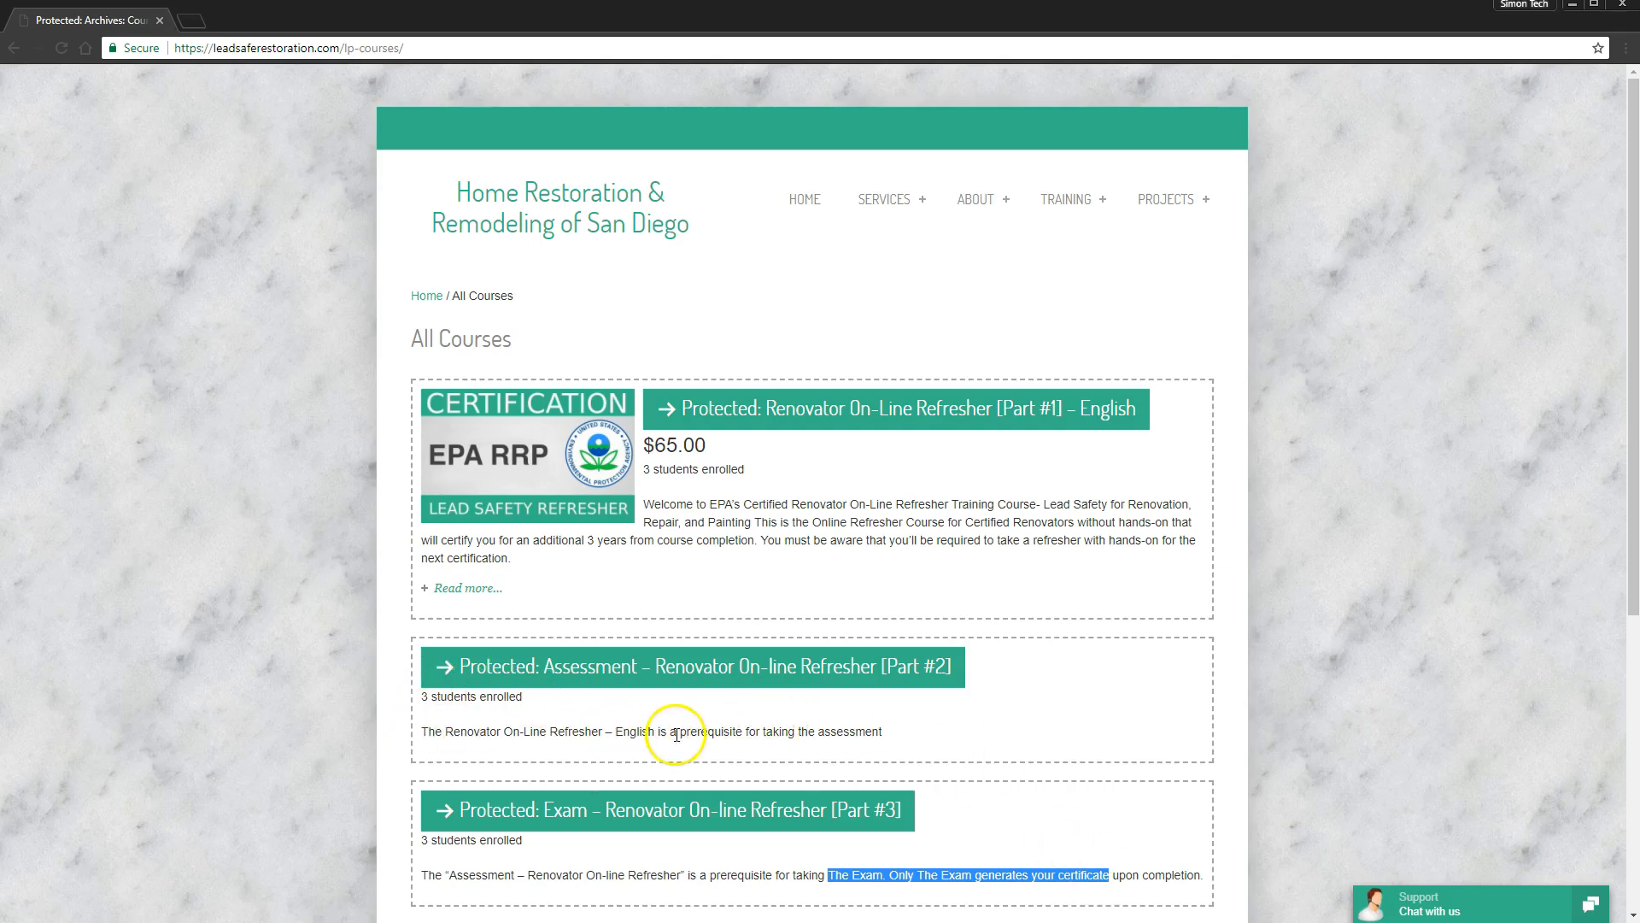
left_click(1195, 921)
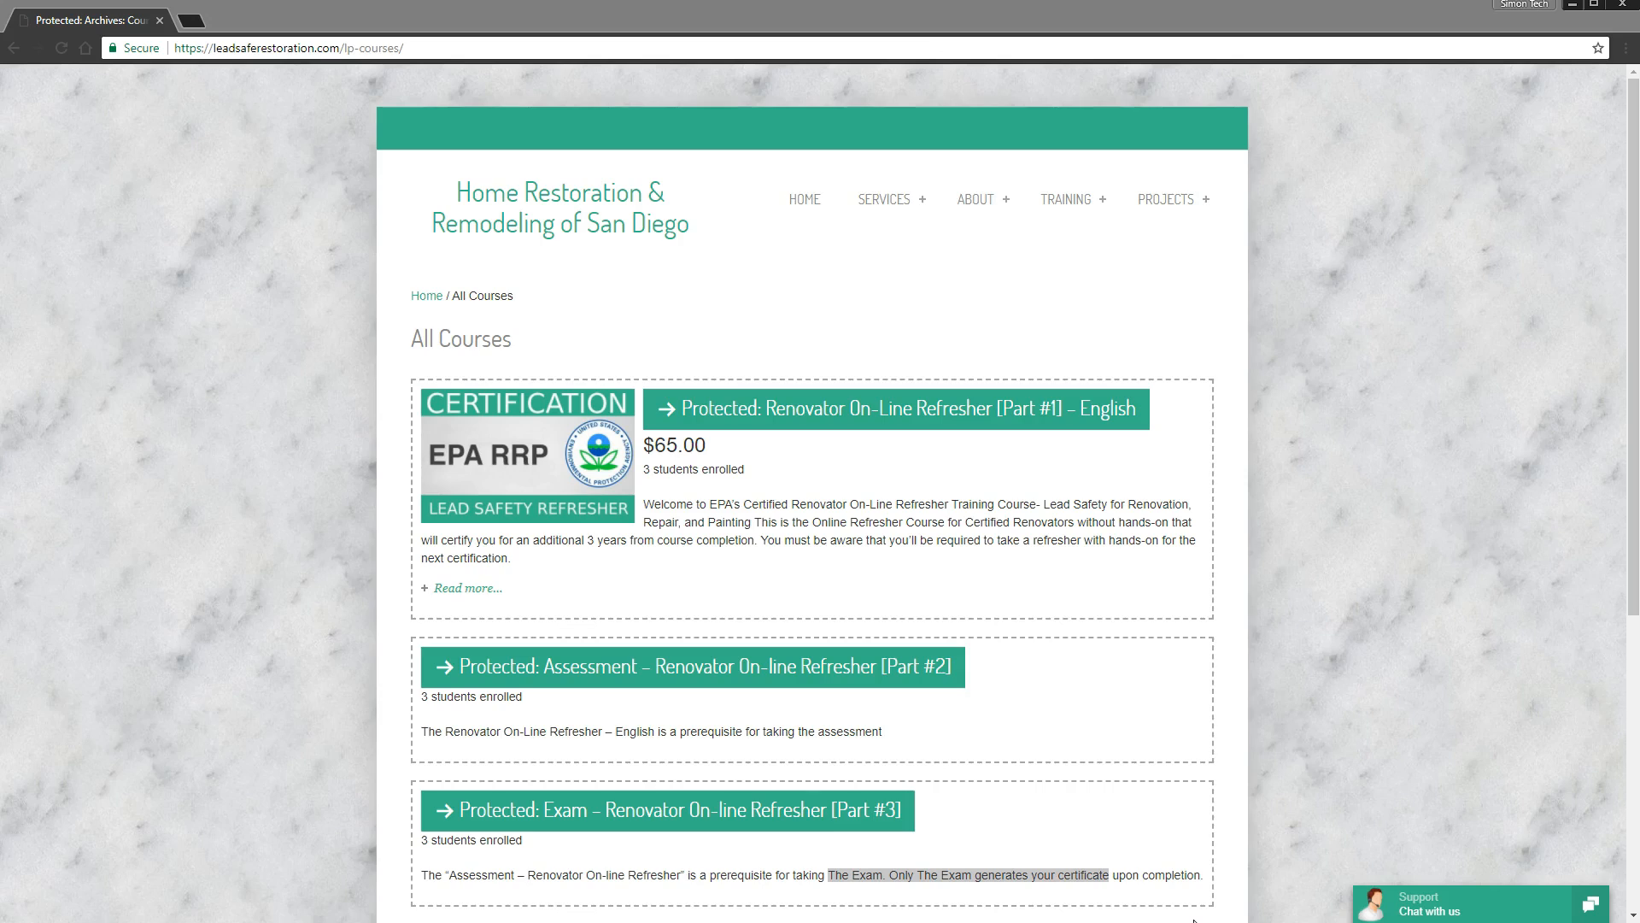
left_click(1210, 902)
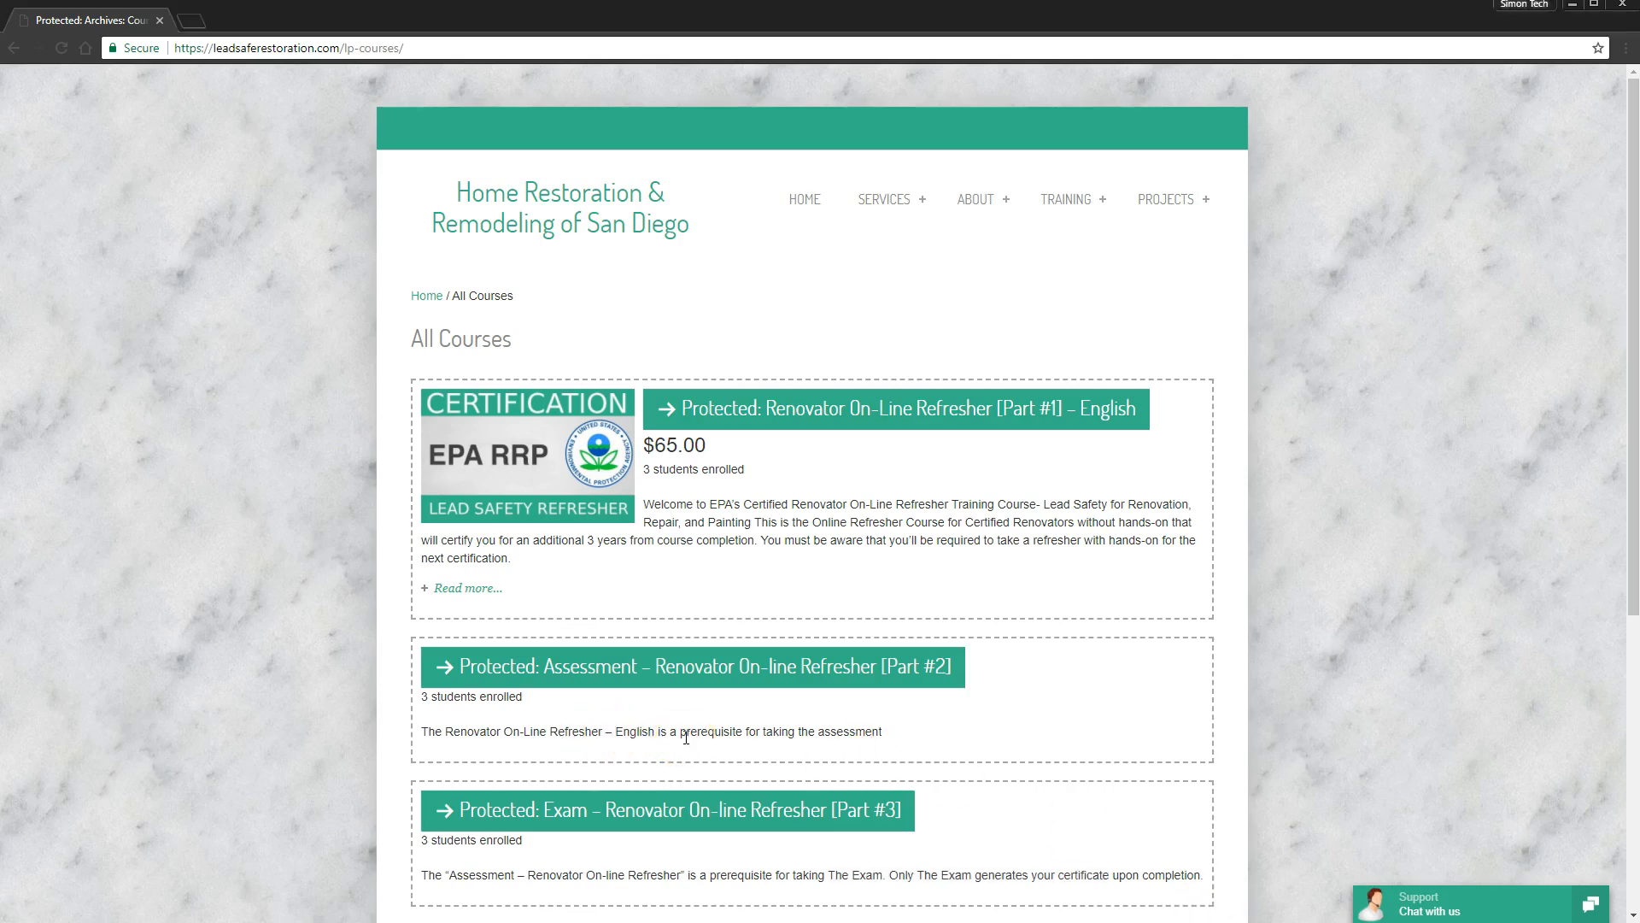
left_click_drag(887, 732, 773, 732)
left_click(965, 748)
left_click_drag(727, 444, 645, 443)
- Open the Part #1 English refresher course and add it to the cart
left_click(1056, 405)
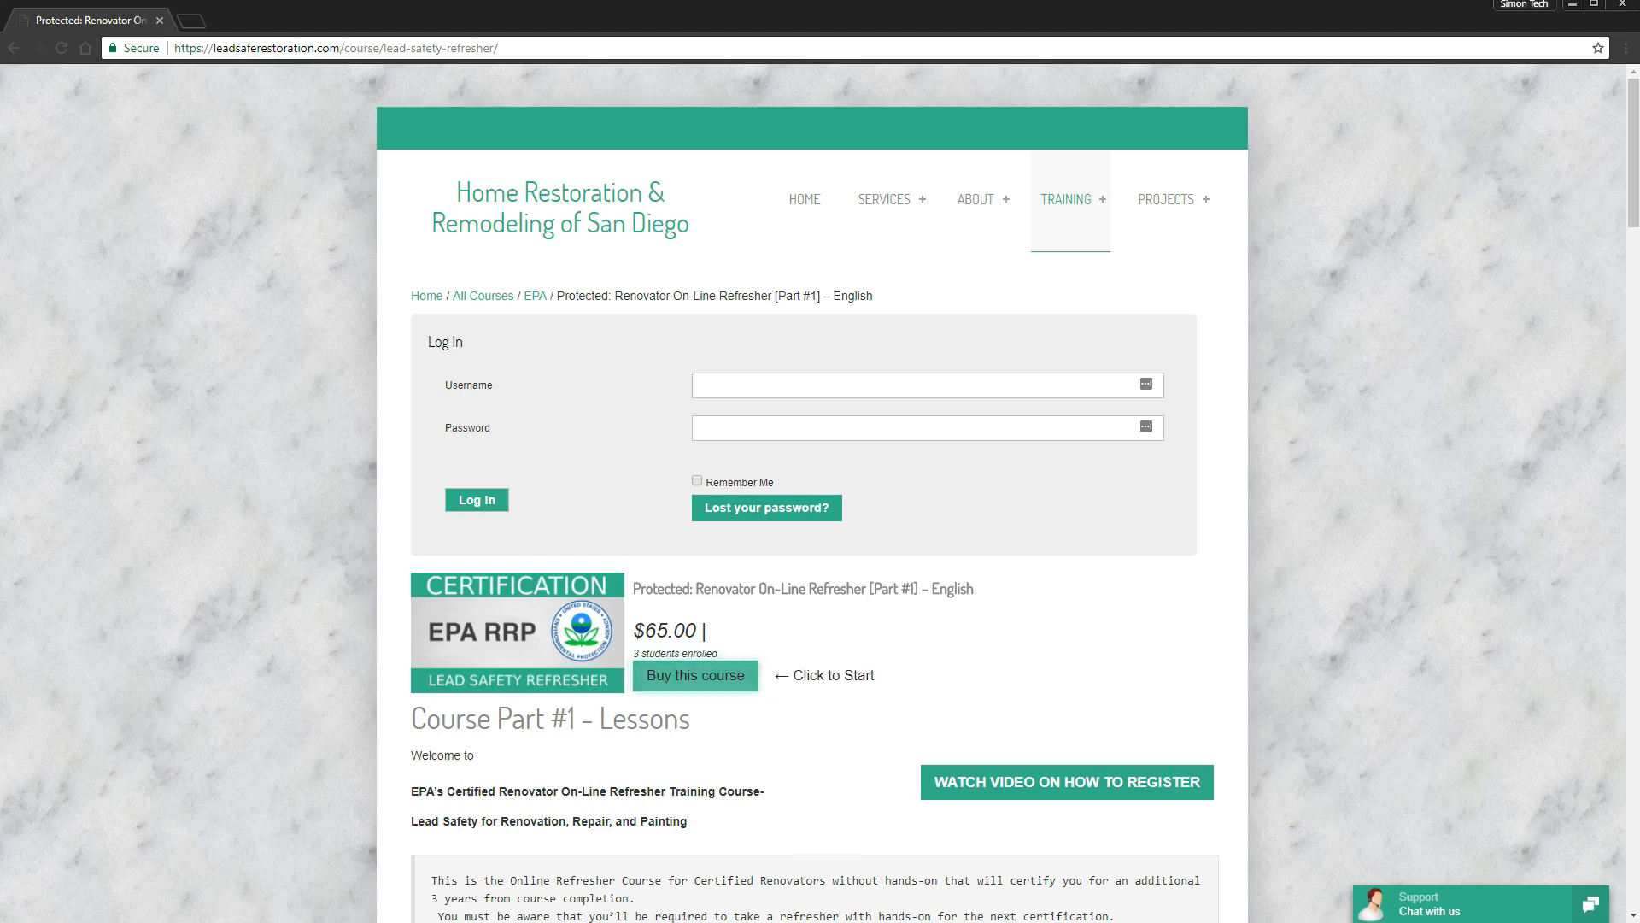
left_click(709, 679)
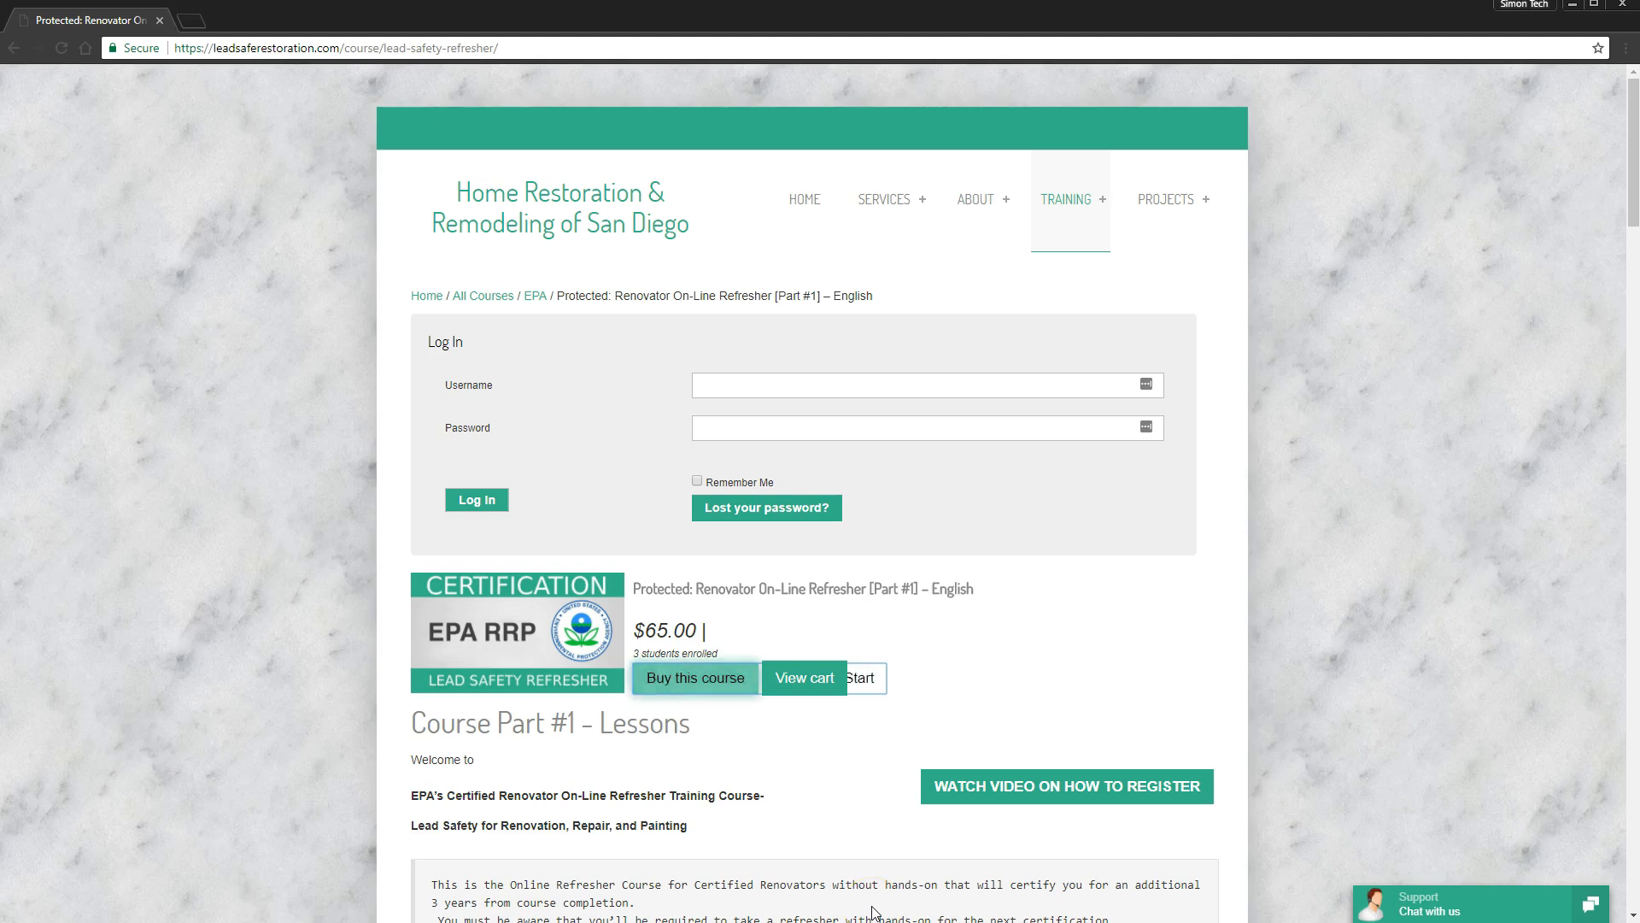
left_click(818, 682)
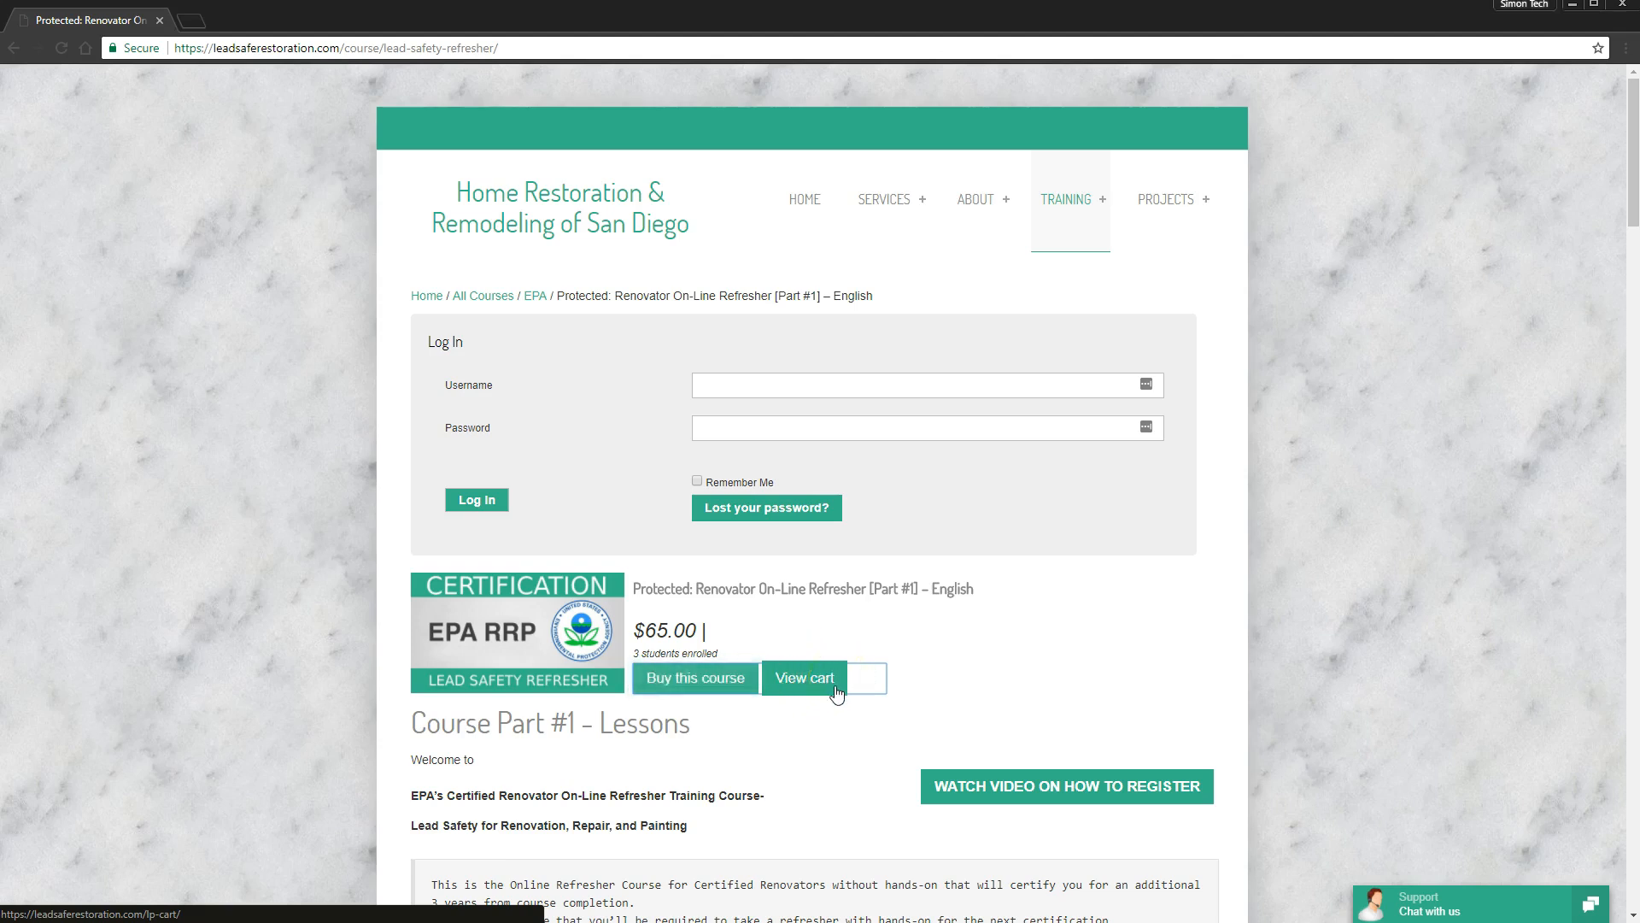
- Go from the cart to checkout and choose to register as a new customer
left_click(836, 688)
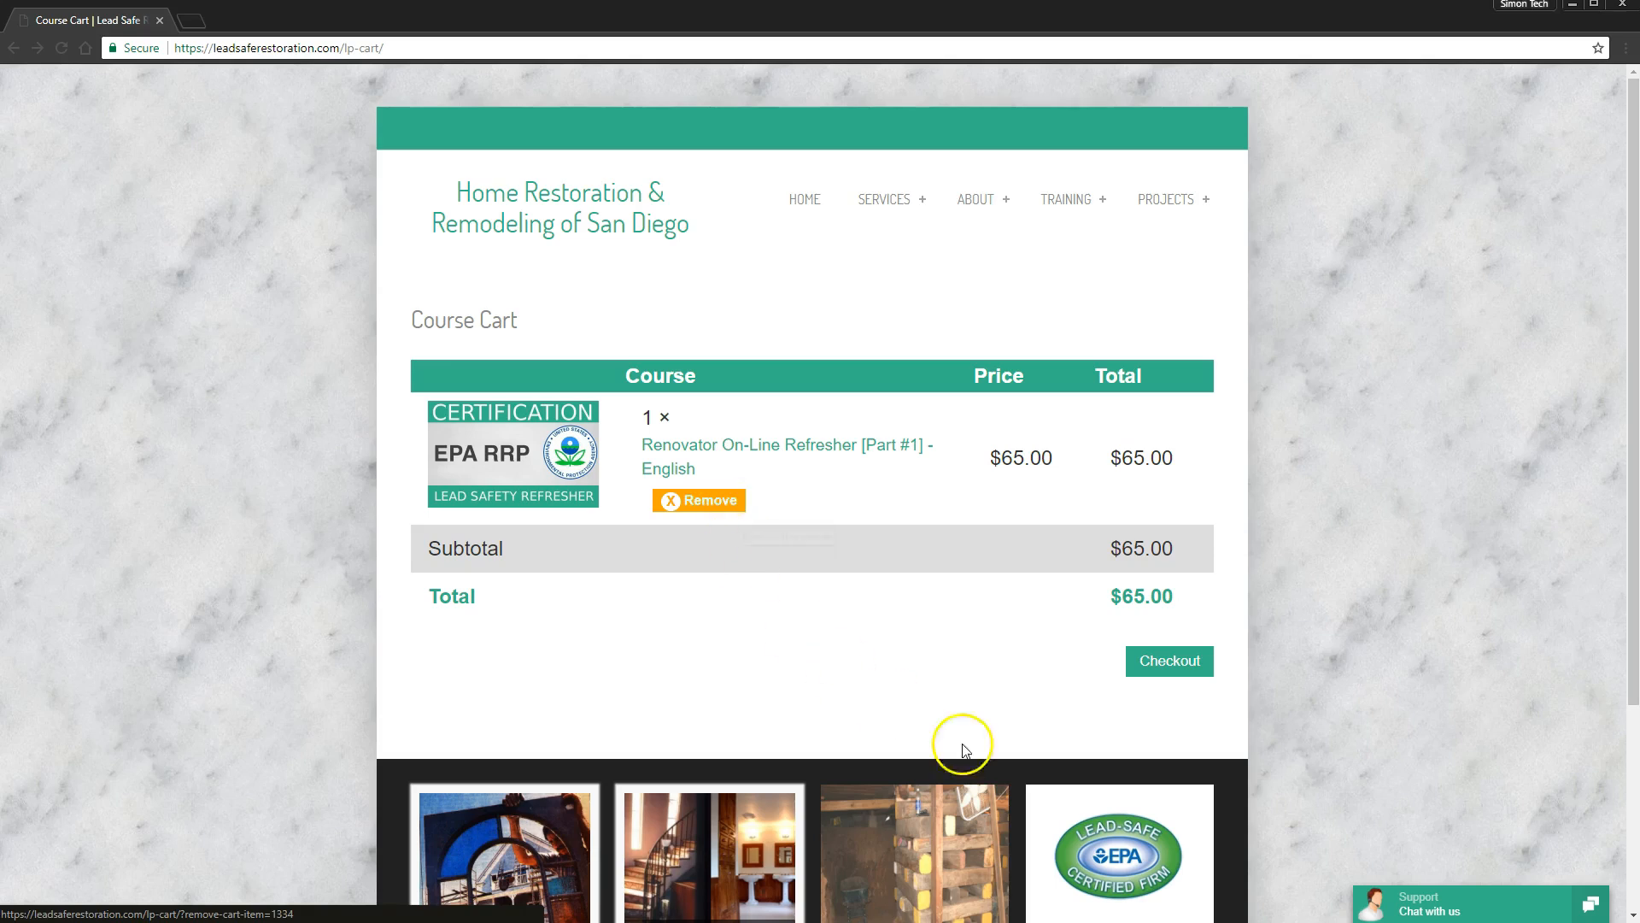
left_click(1179, 675)
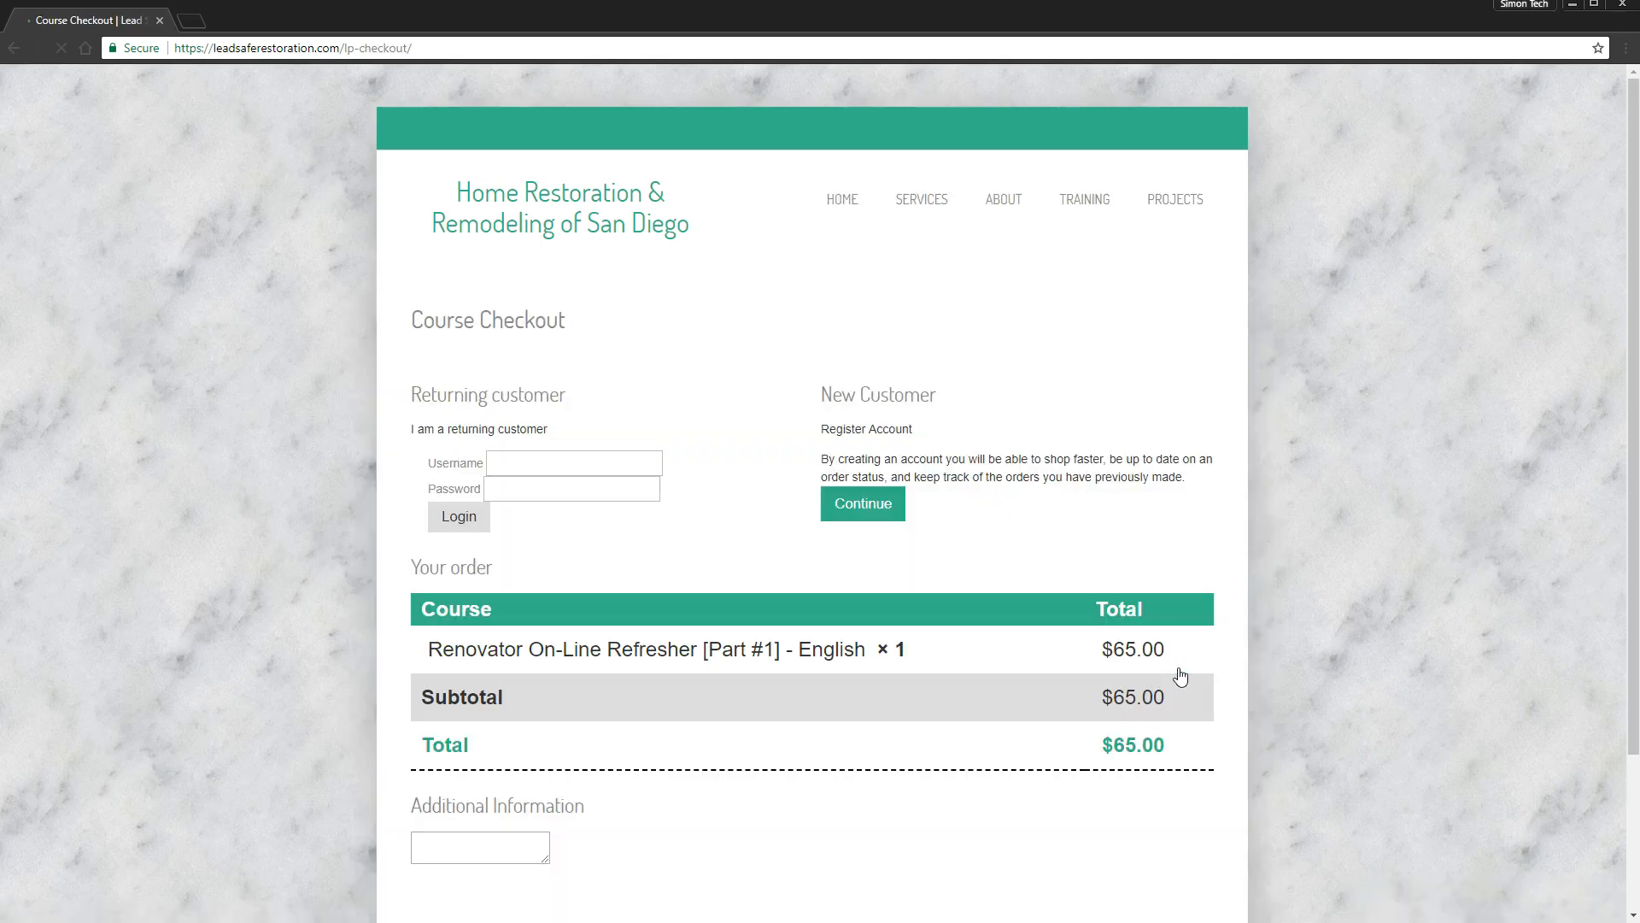
left_click(554, 467)
left_click(555, 490)
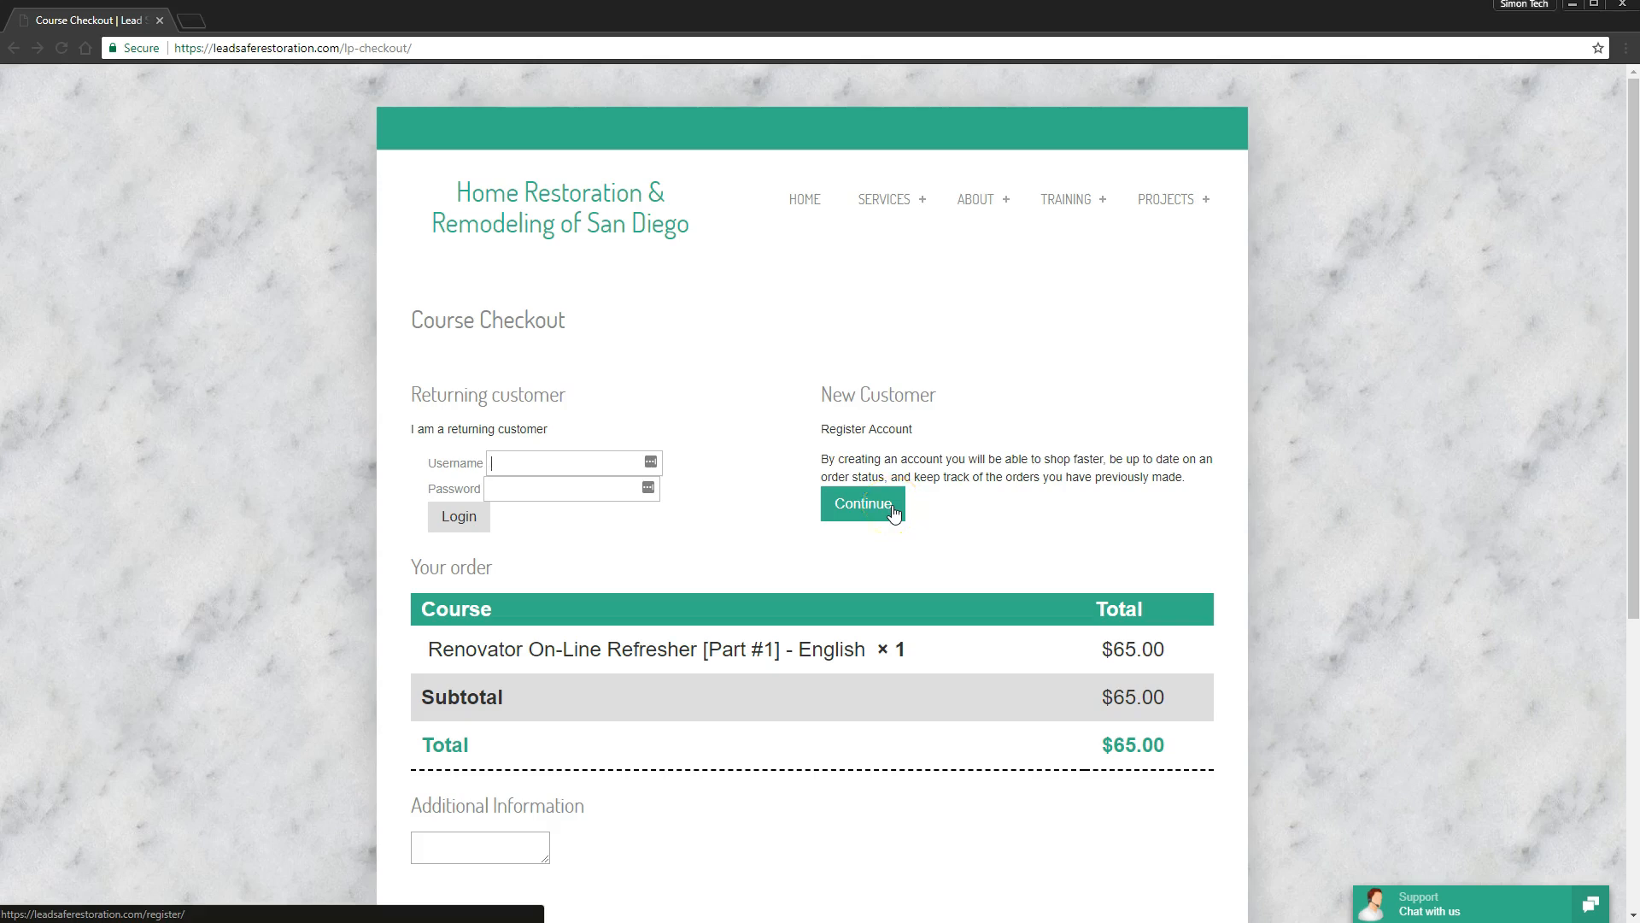
left_click(893, 511)
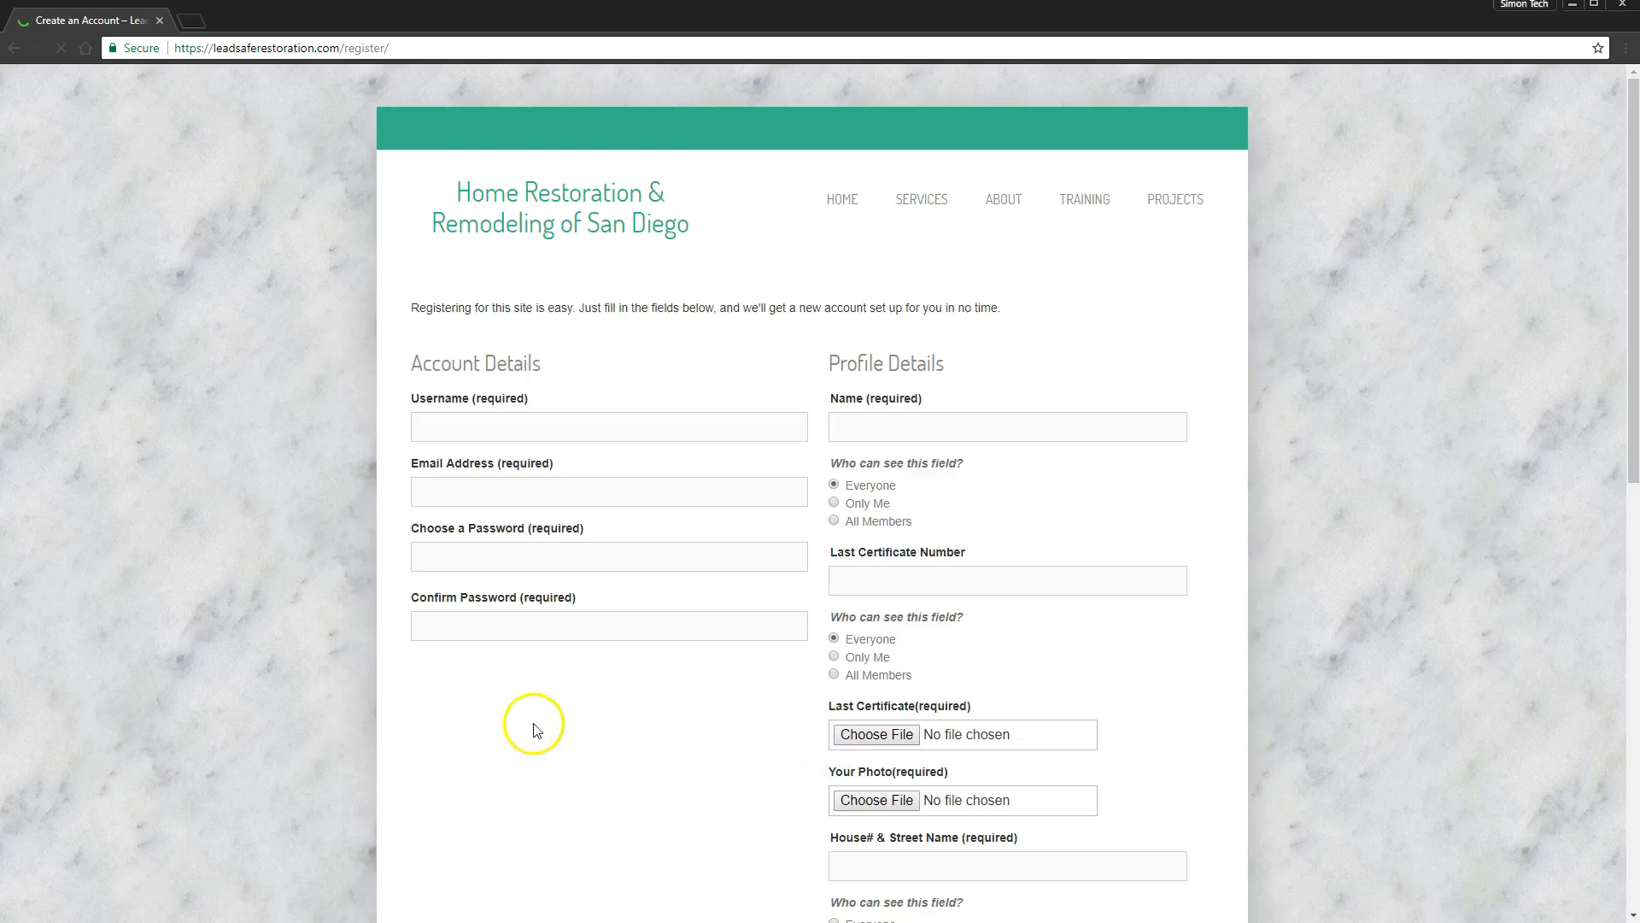
- Enter the account username and e-mail address in Account Details
scroll(535, 725, "down", 3)
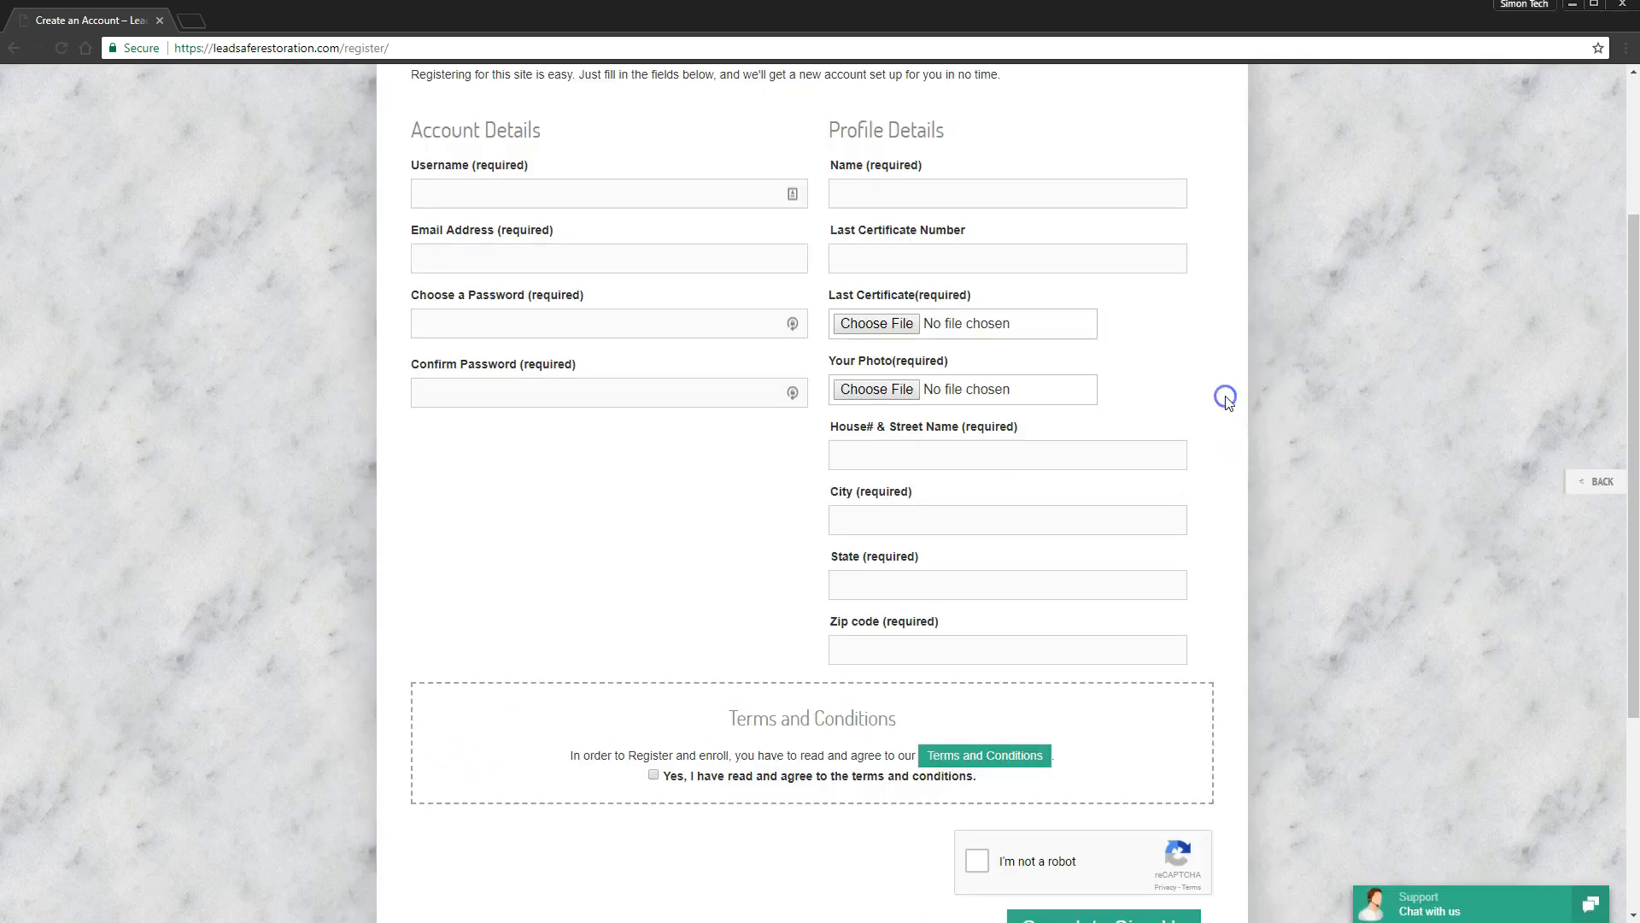
left_click(1145, 261)
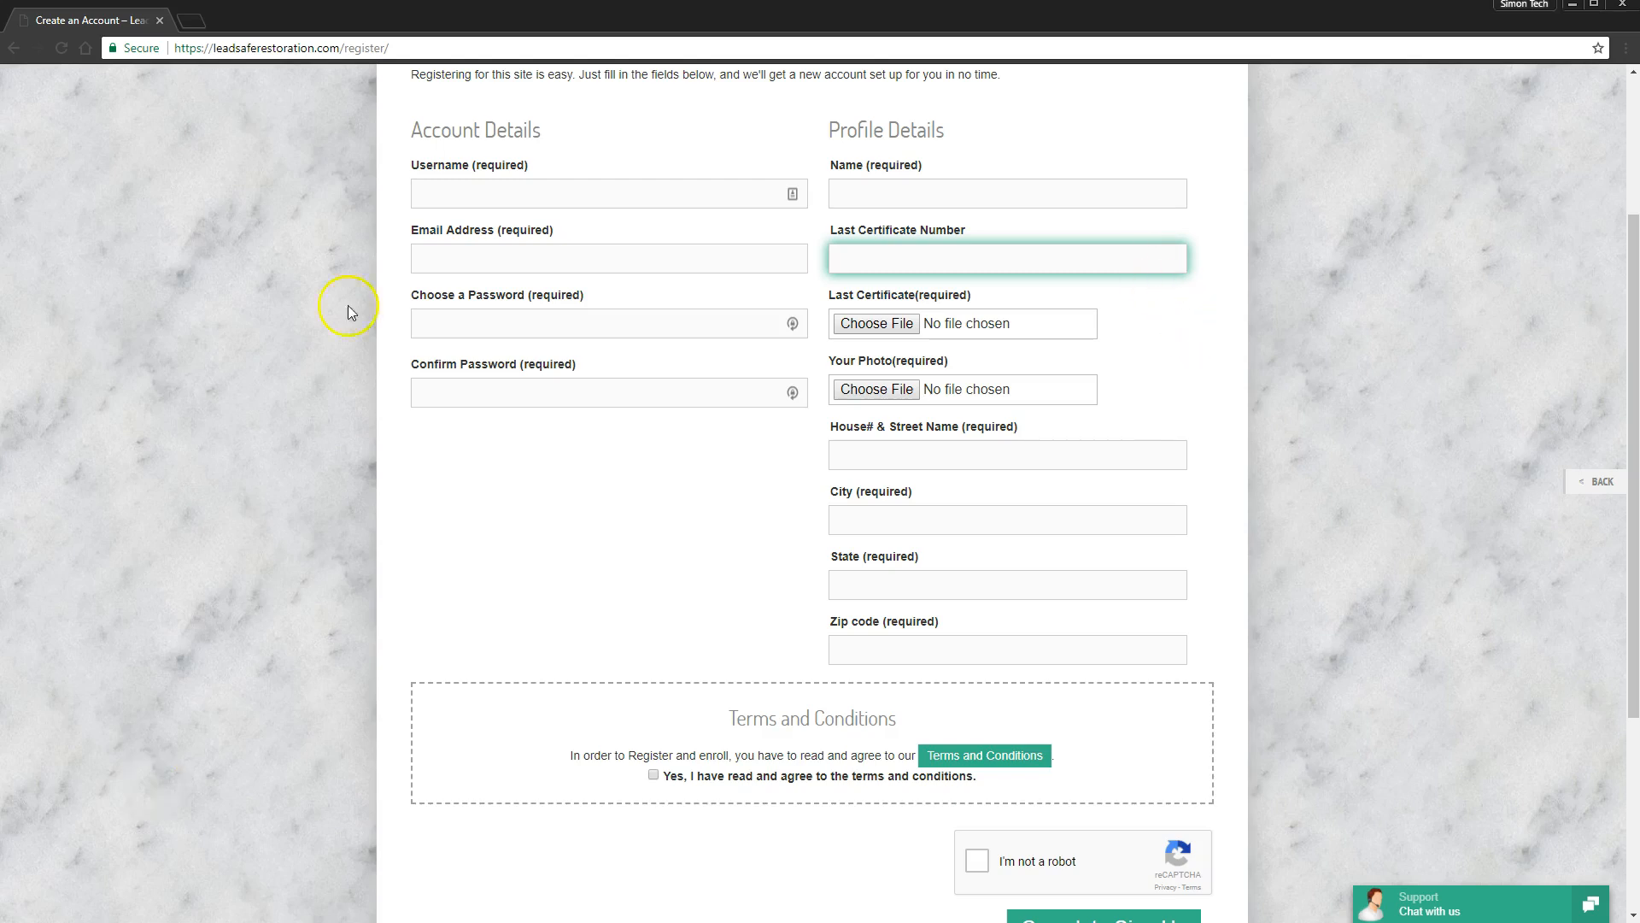
left_click(494, 185)
type("simontest")
key("Tab")
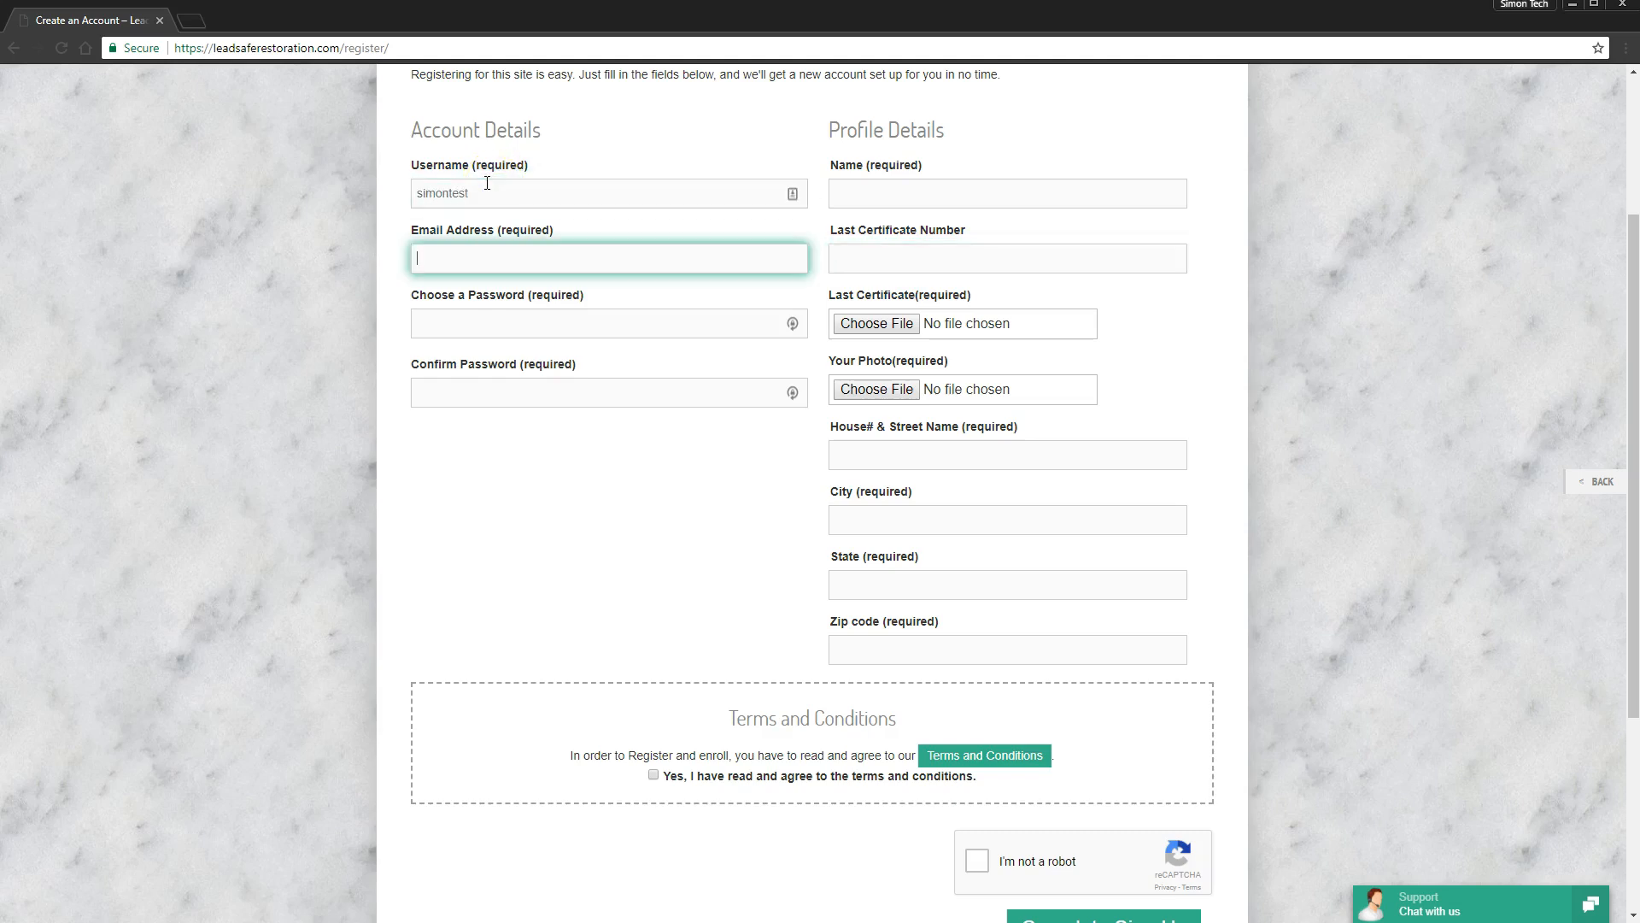
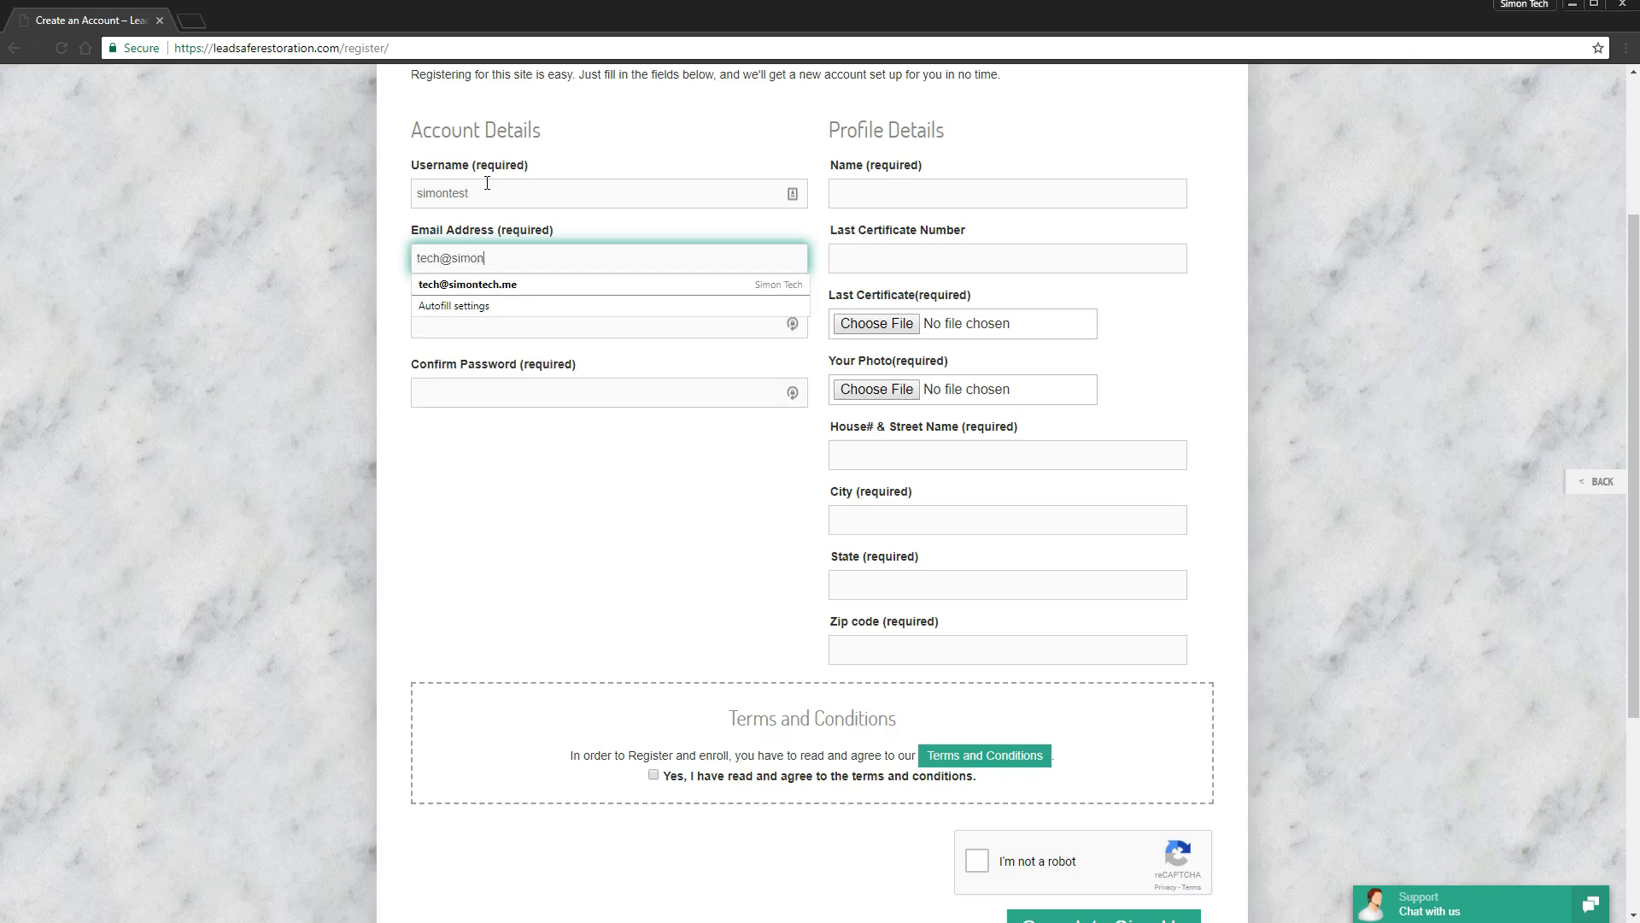
key("Tab")
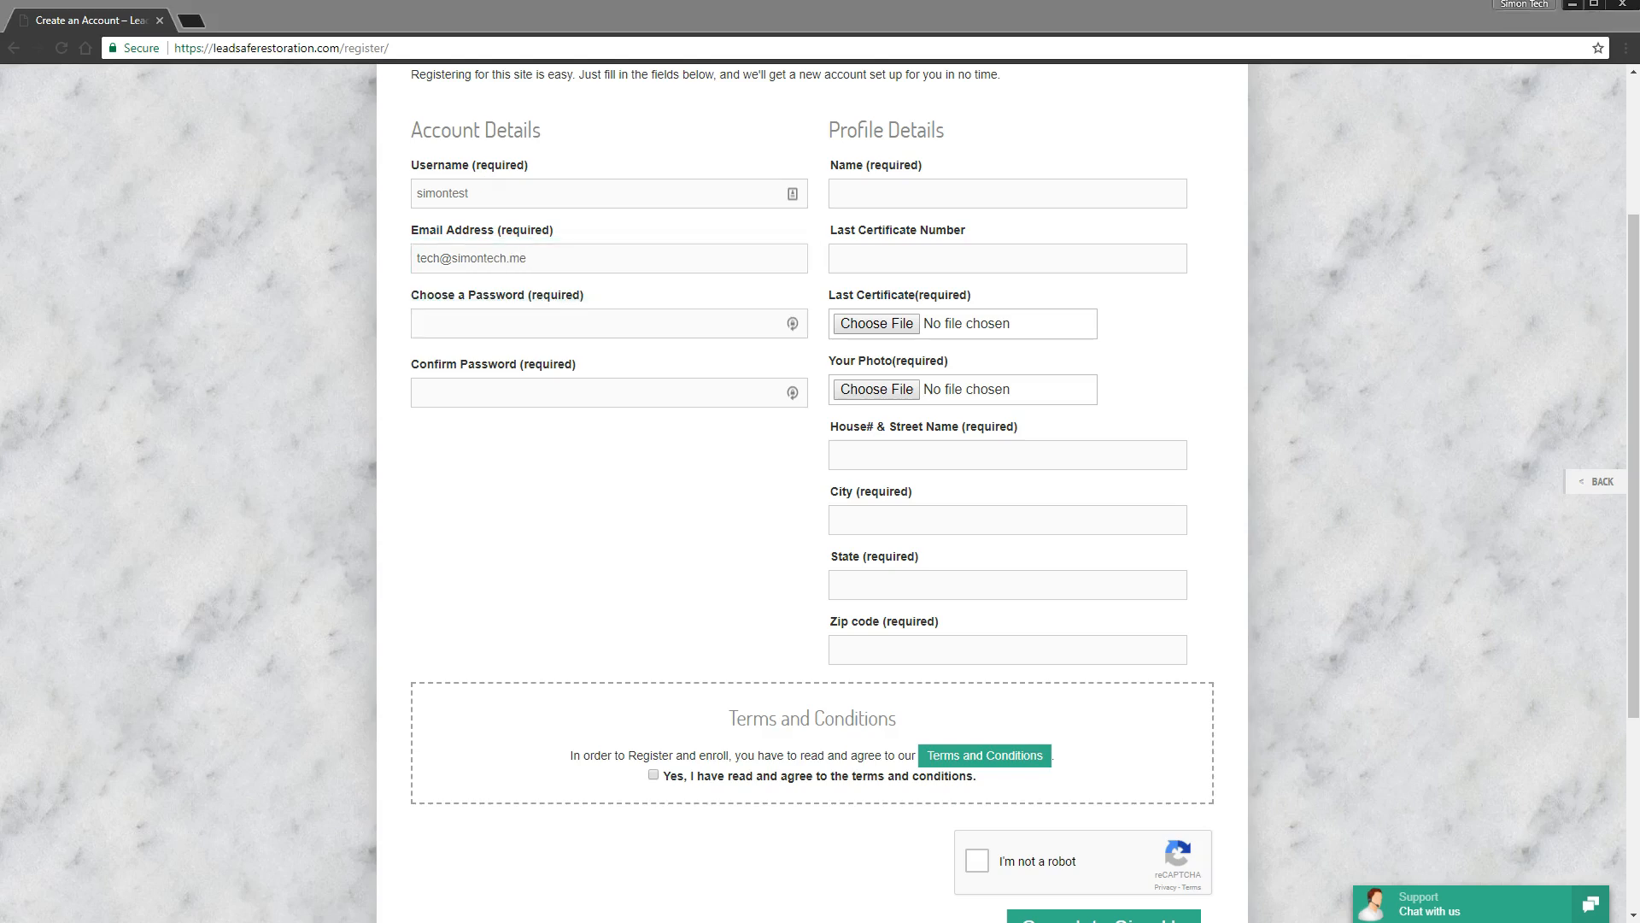
- Paste the new password and its confirmation, then enter the full name
left_click(548, 326)
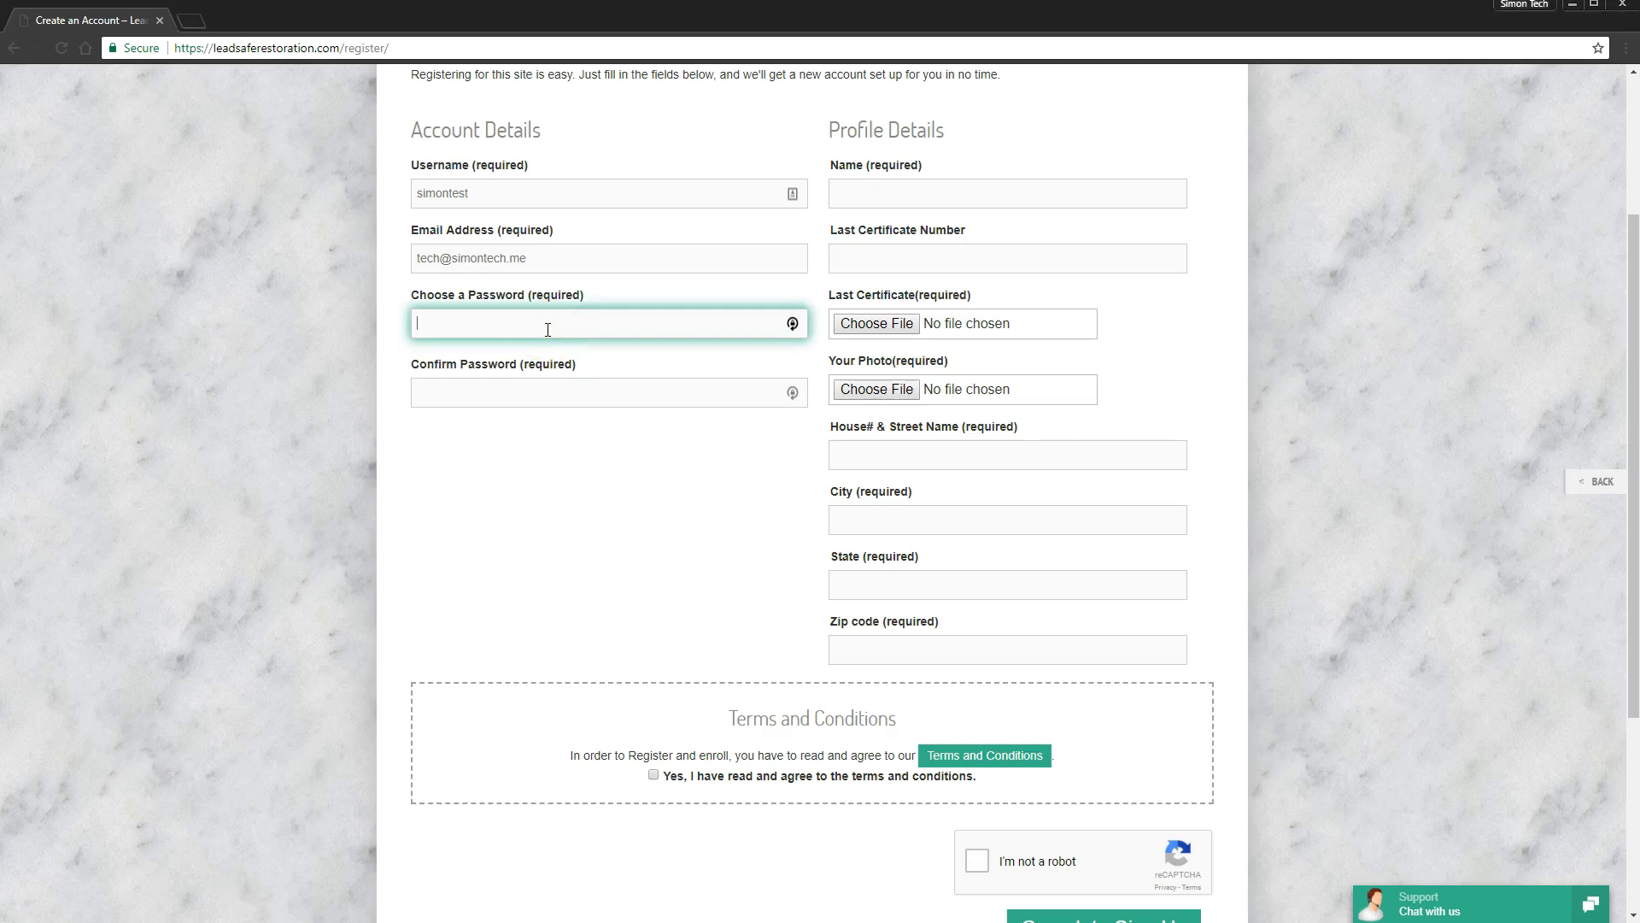
key("ctrl+v")
left_click(562, 415)
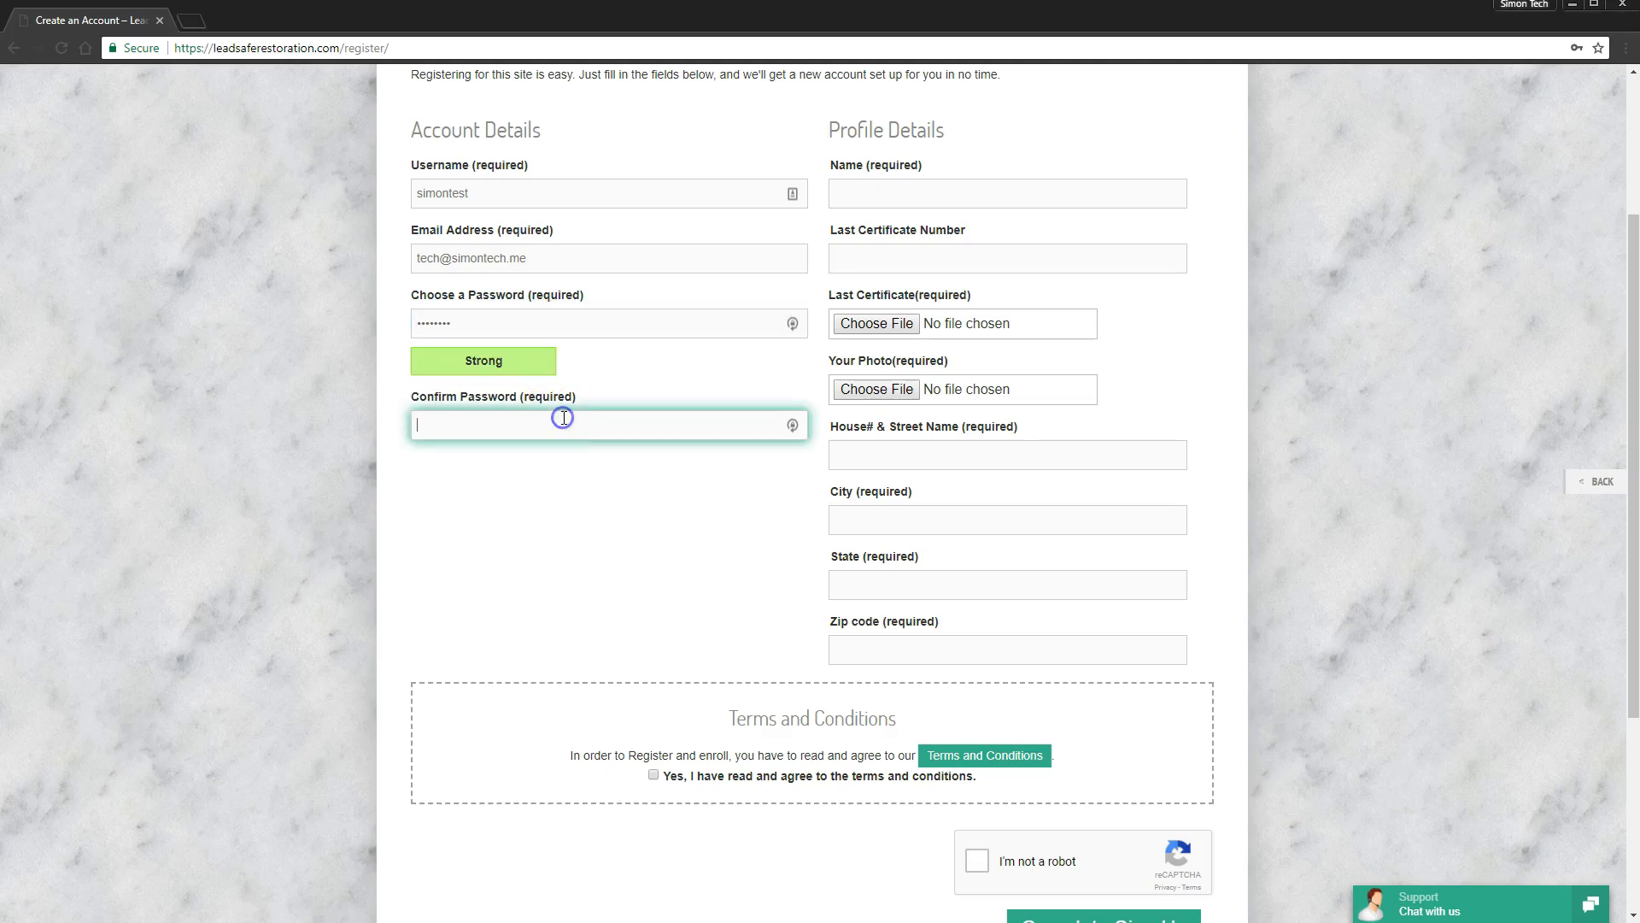
key("ctrl+v")
left_click(863, 192)
type("Simon")
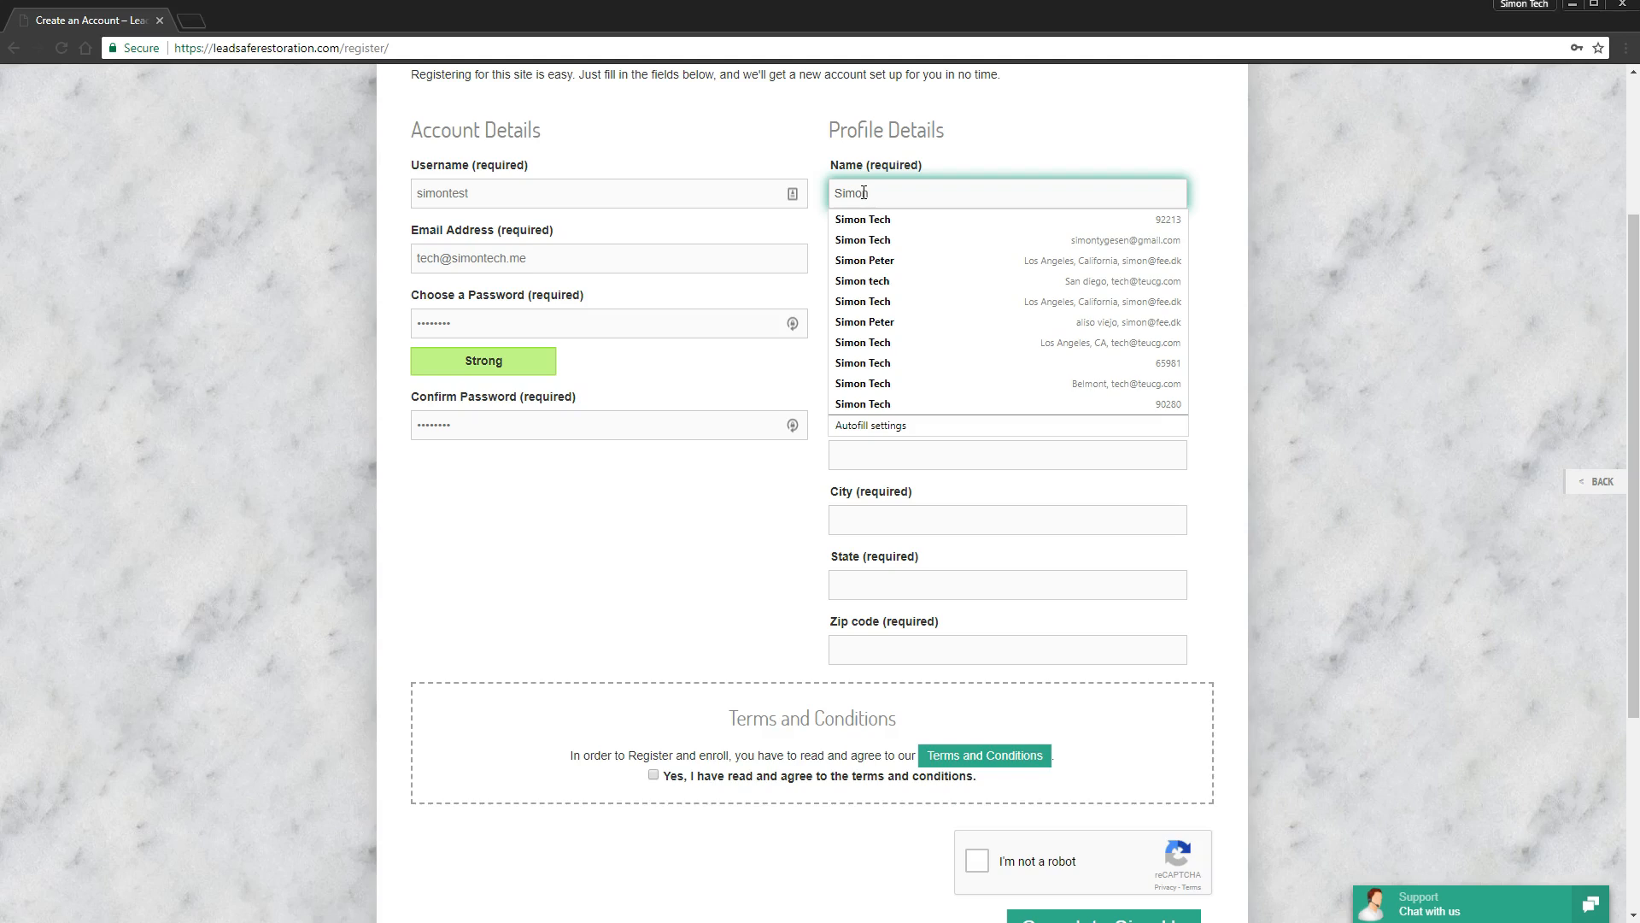
type(" Tech")
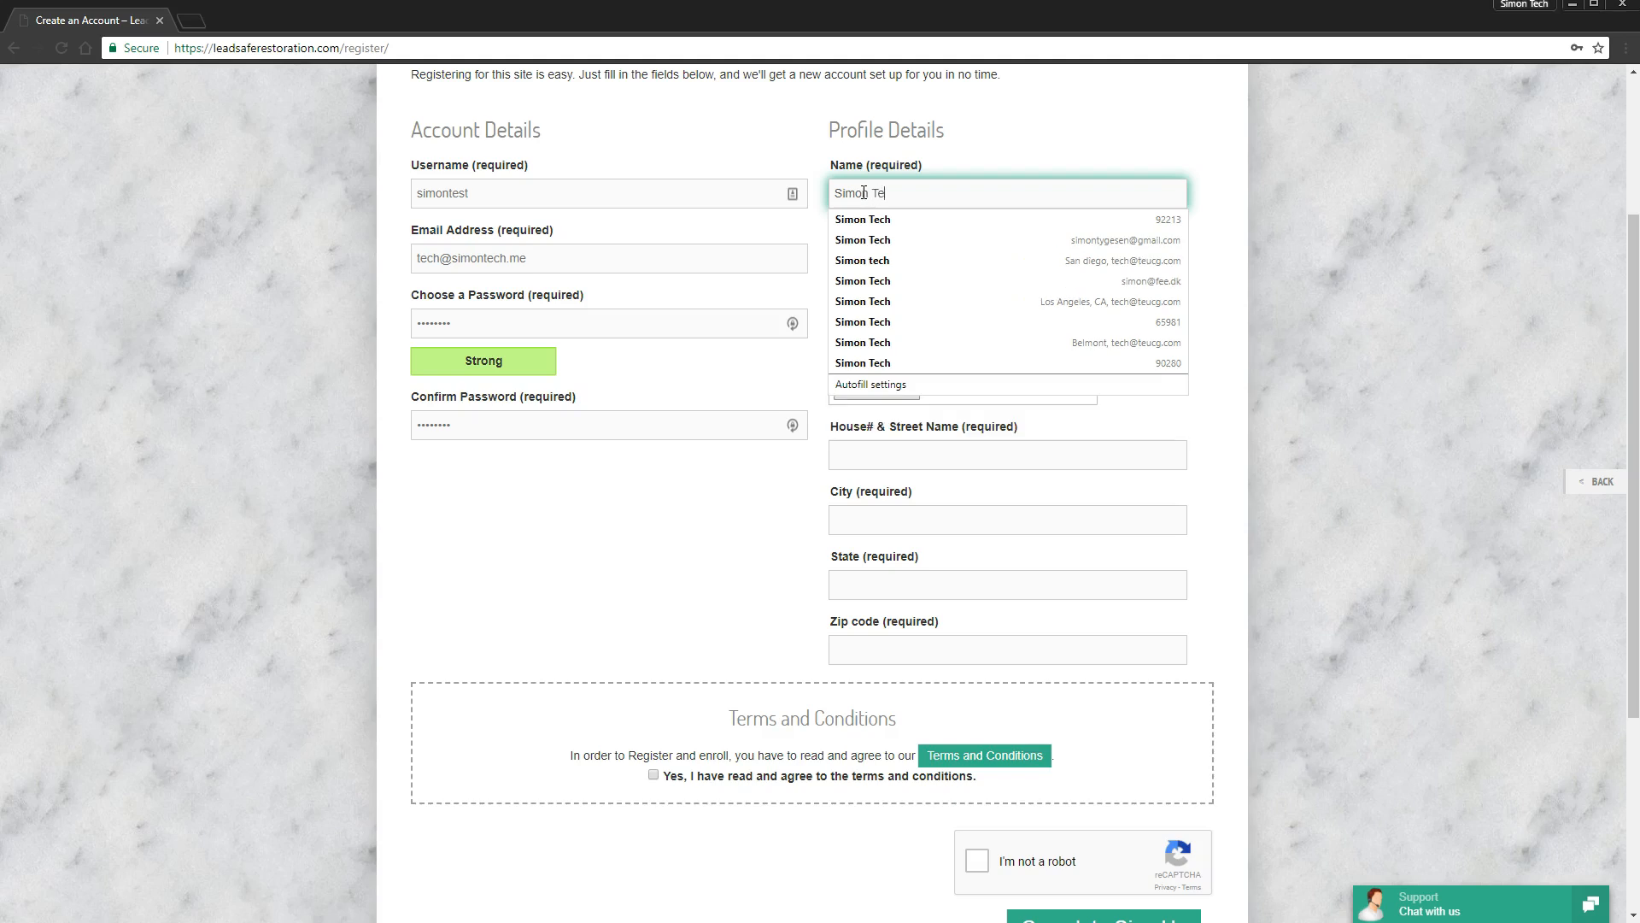
key("Tab")
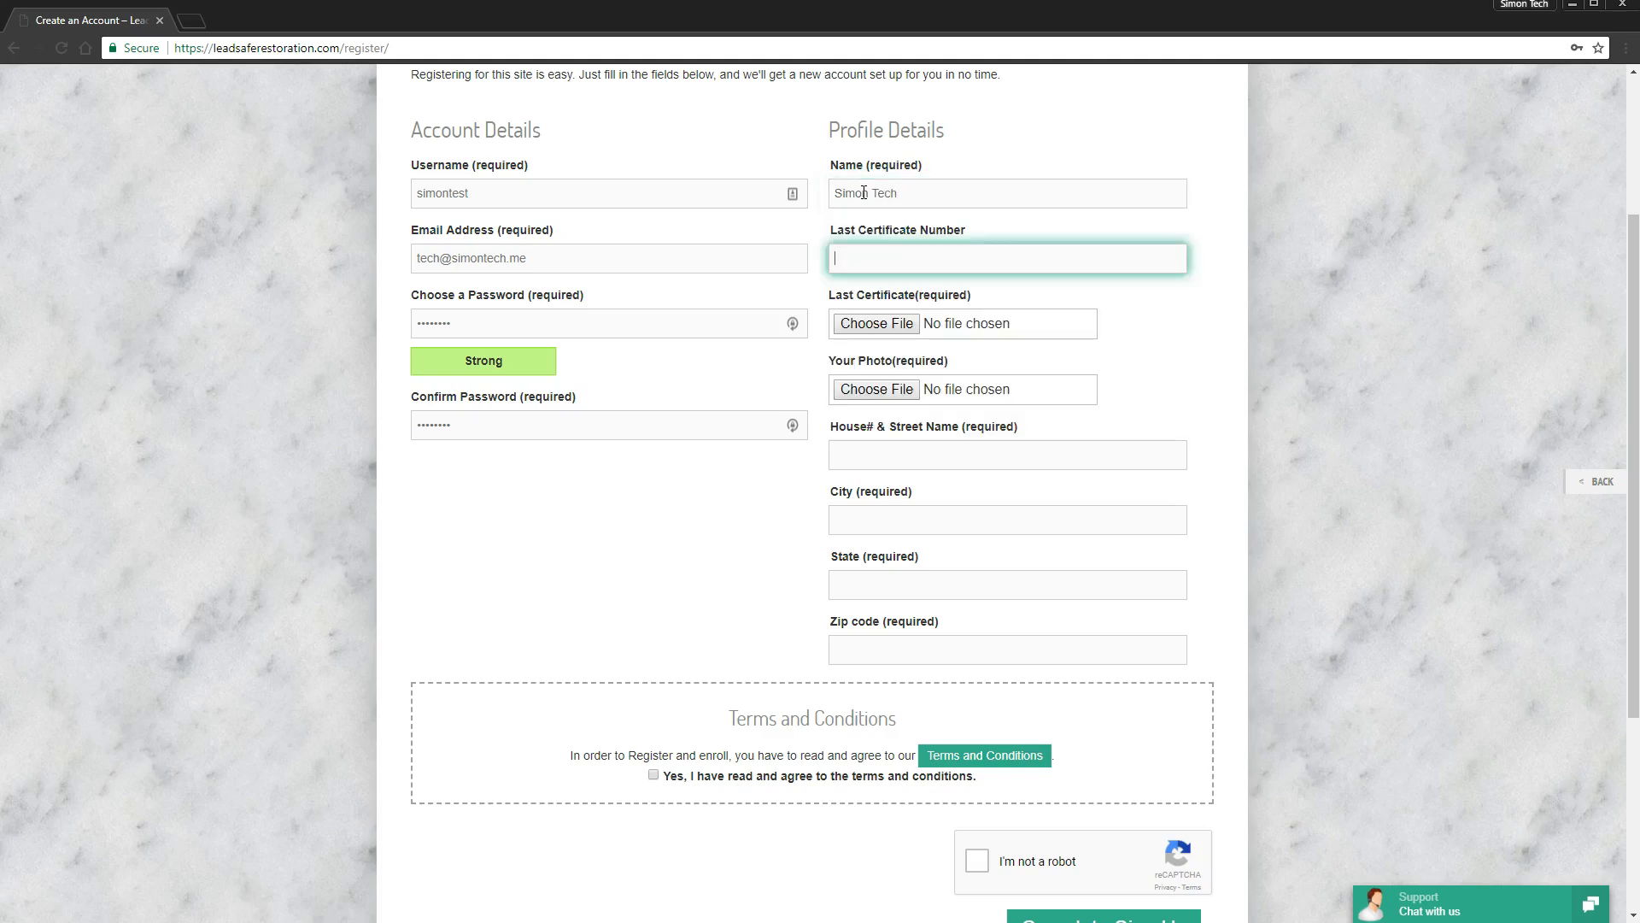
- Fill in the last certificate number from the saved suggestions
left_click(1124, 259)
left_click(1079, 285)
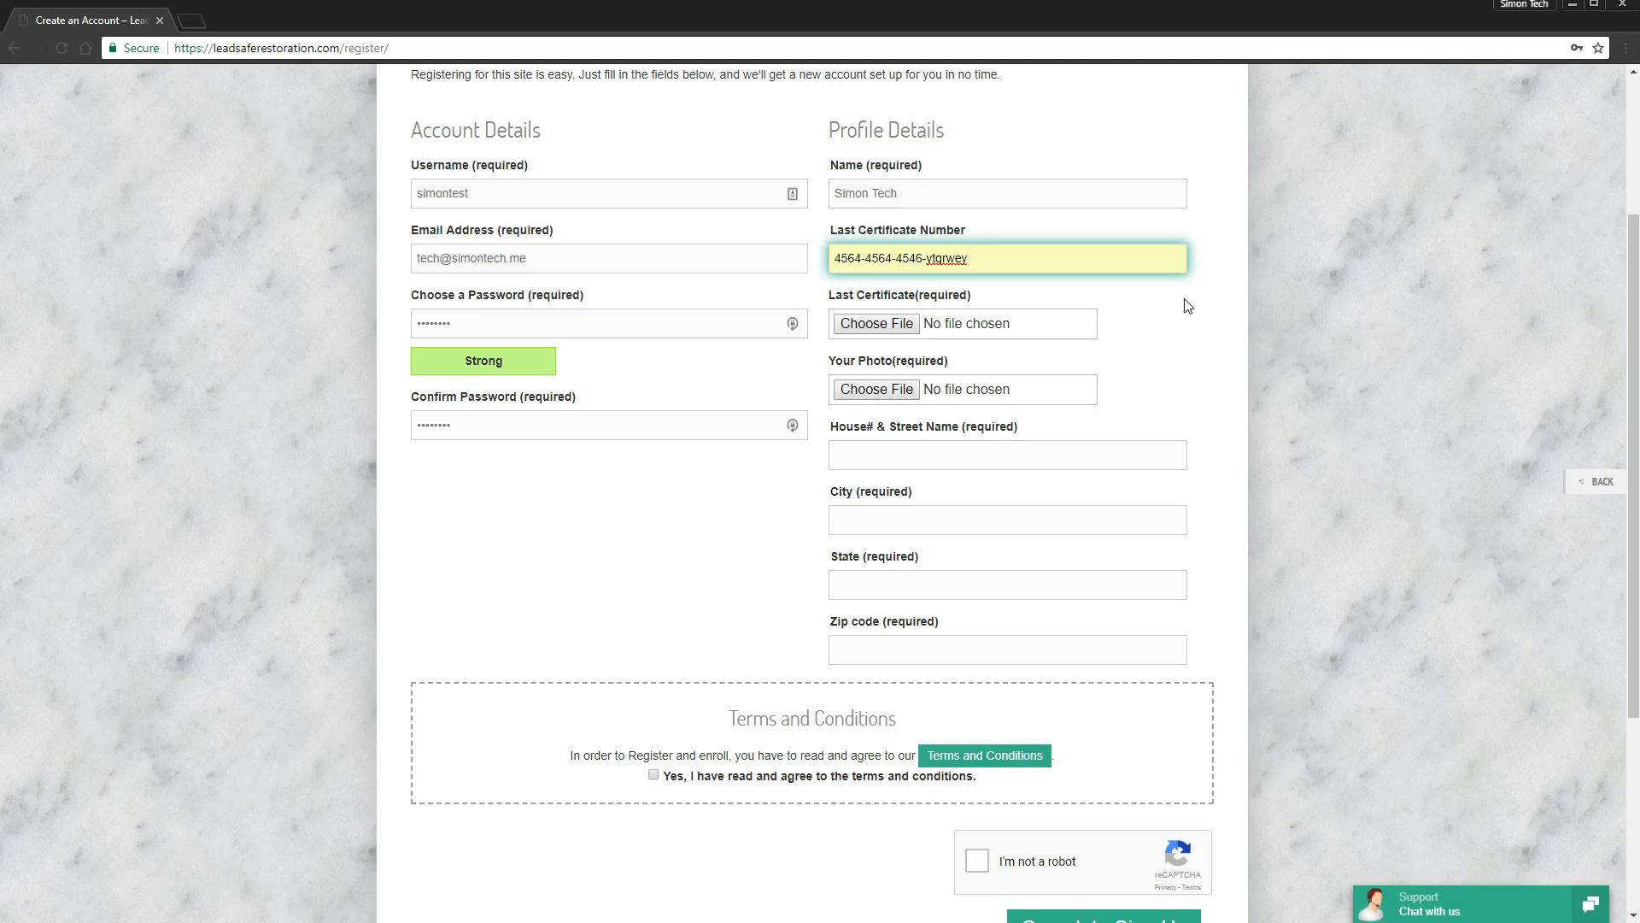
key("alt+Tab")
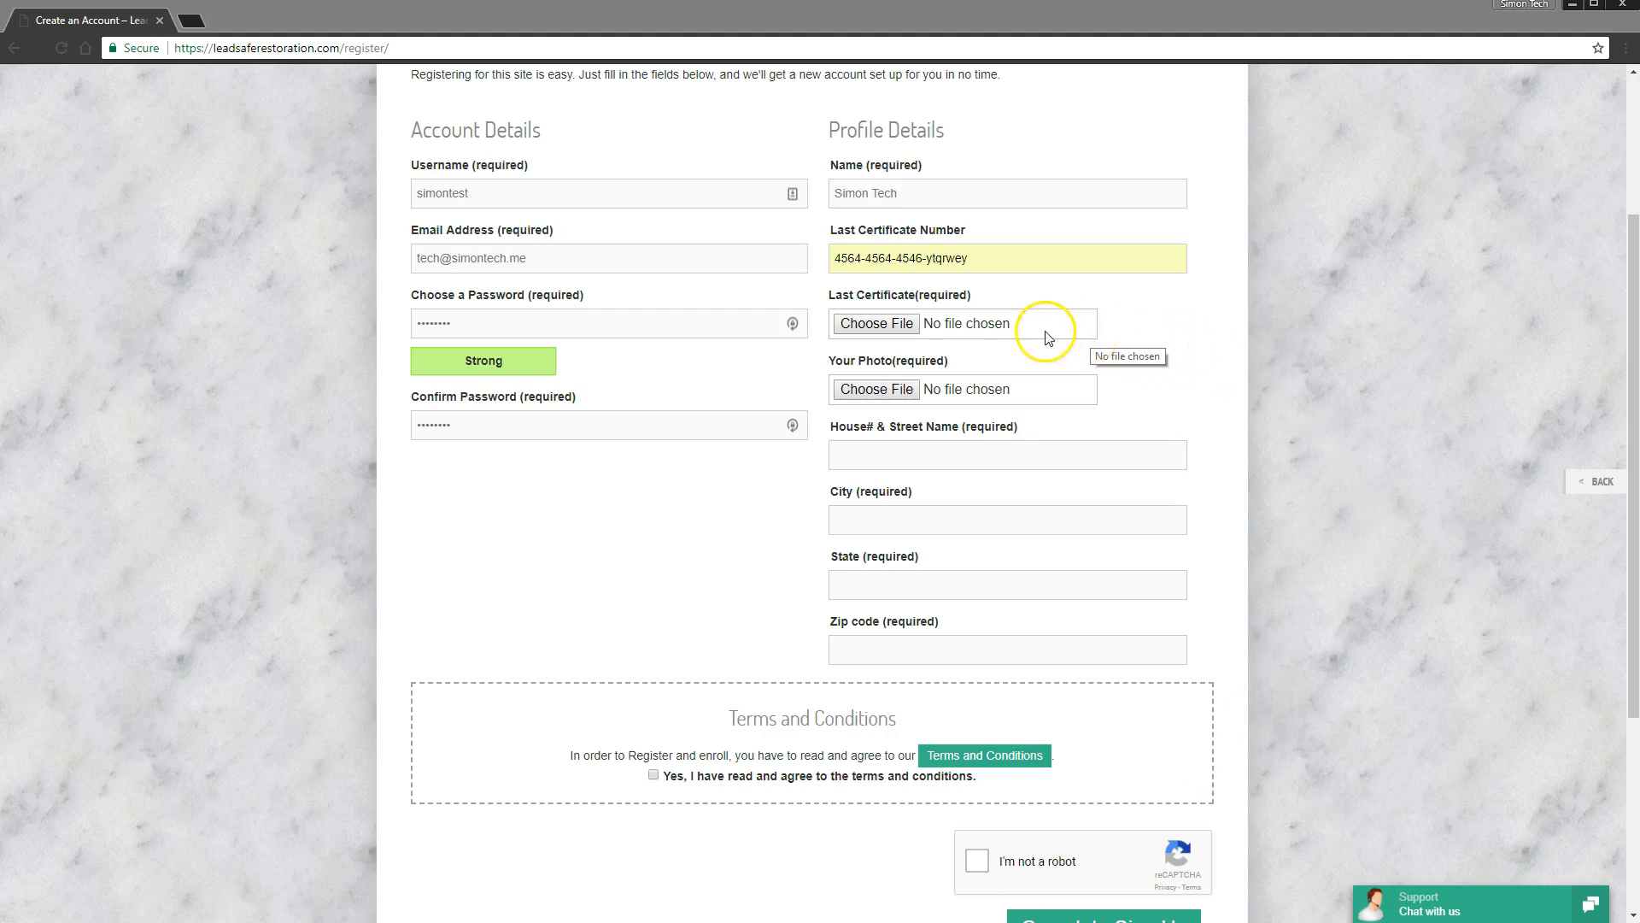
- Attach #certificate-example.pdf as the last certificate
left_click(918, 329)
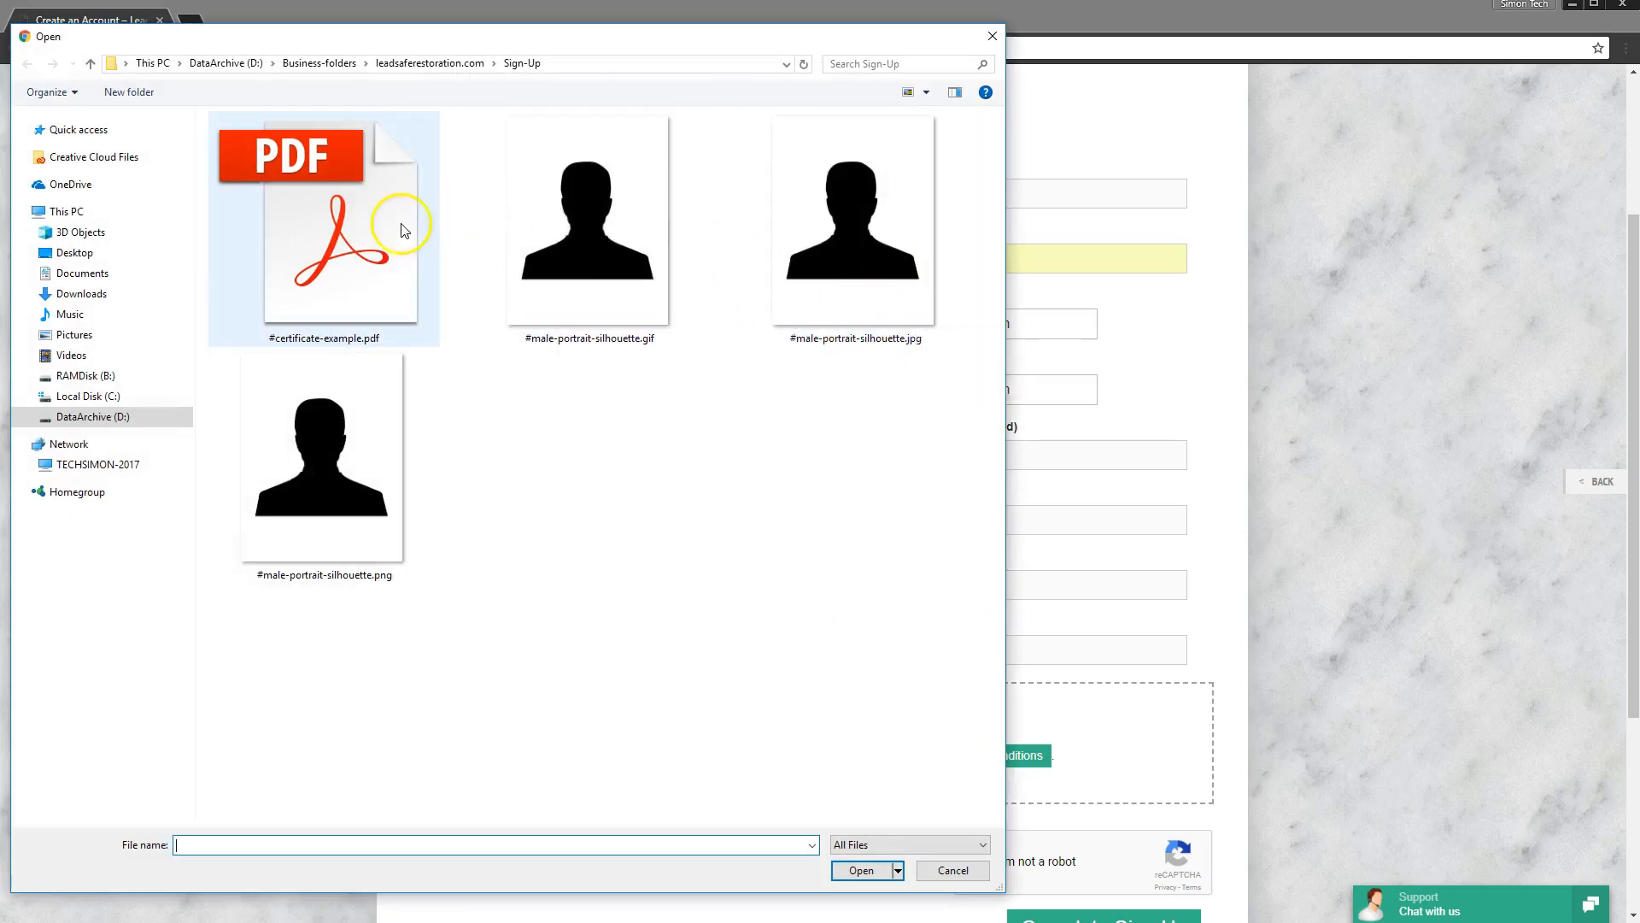
left_click(372, 234)
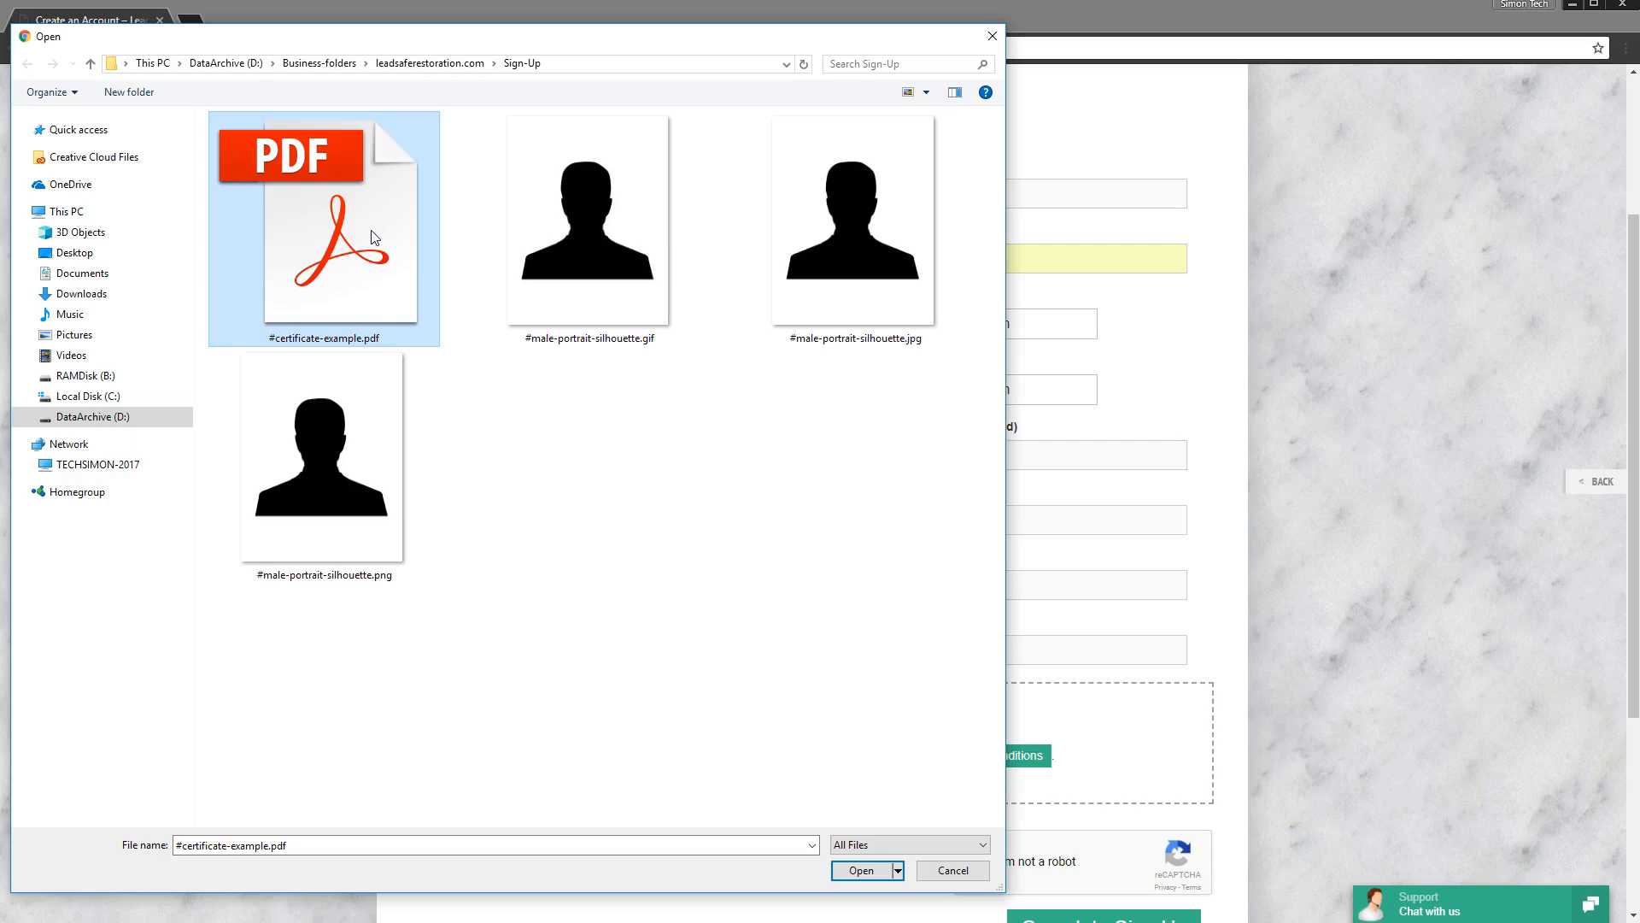
double_click(371, 236)
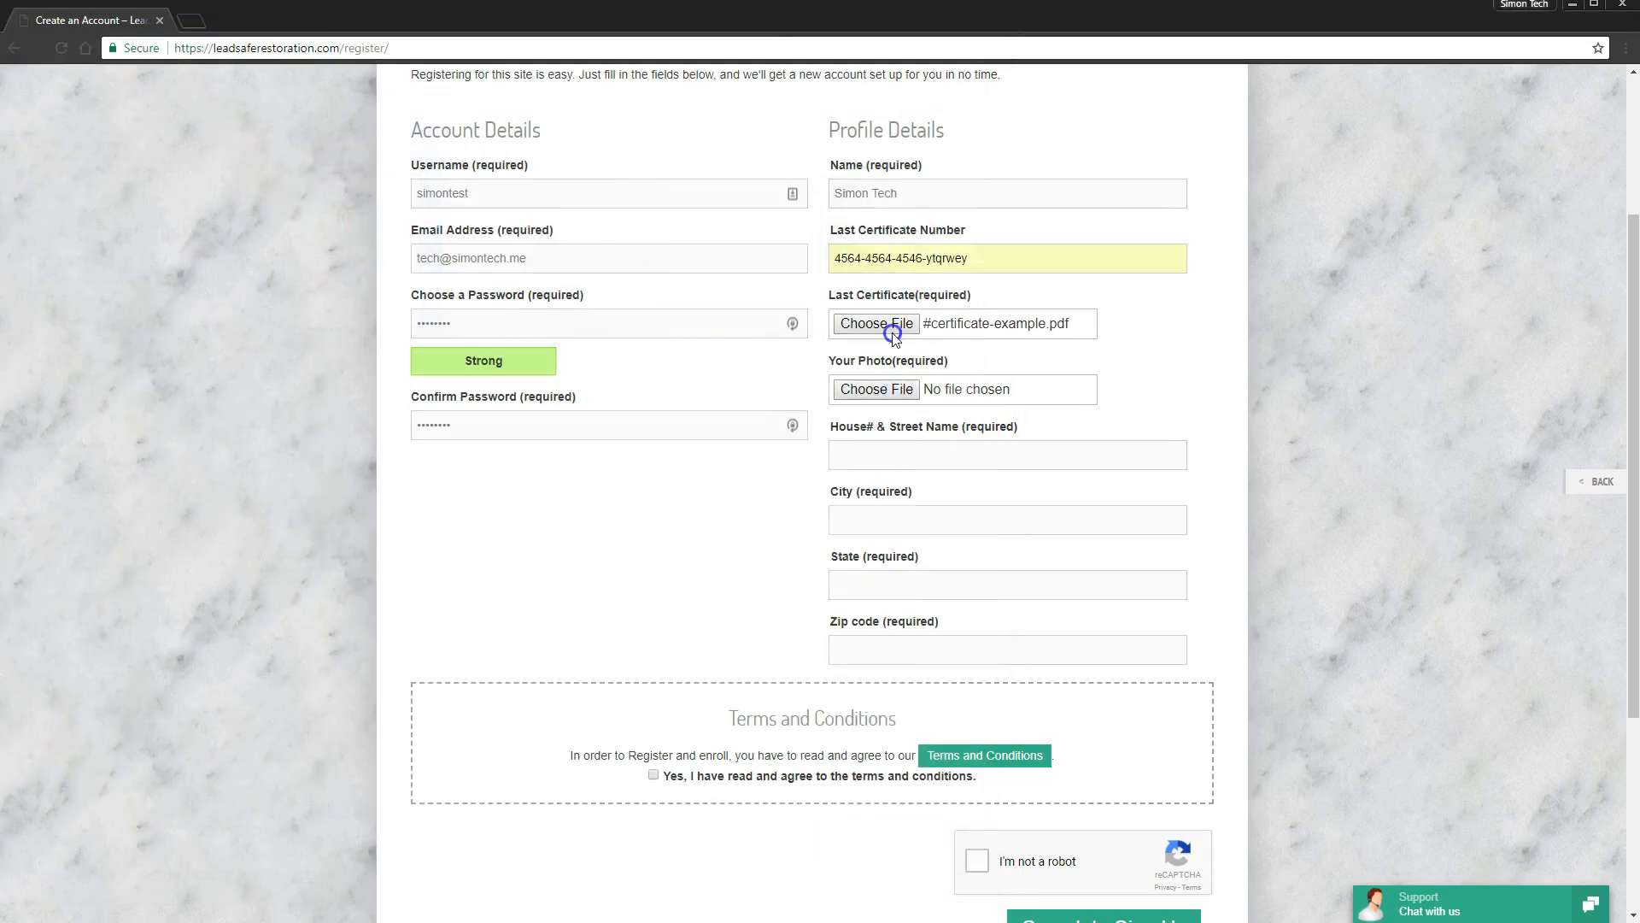
left_click(888, 323)
left_click(418, 299)
left_click(870, 870)
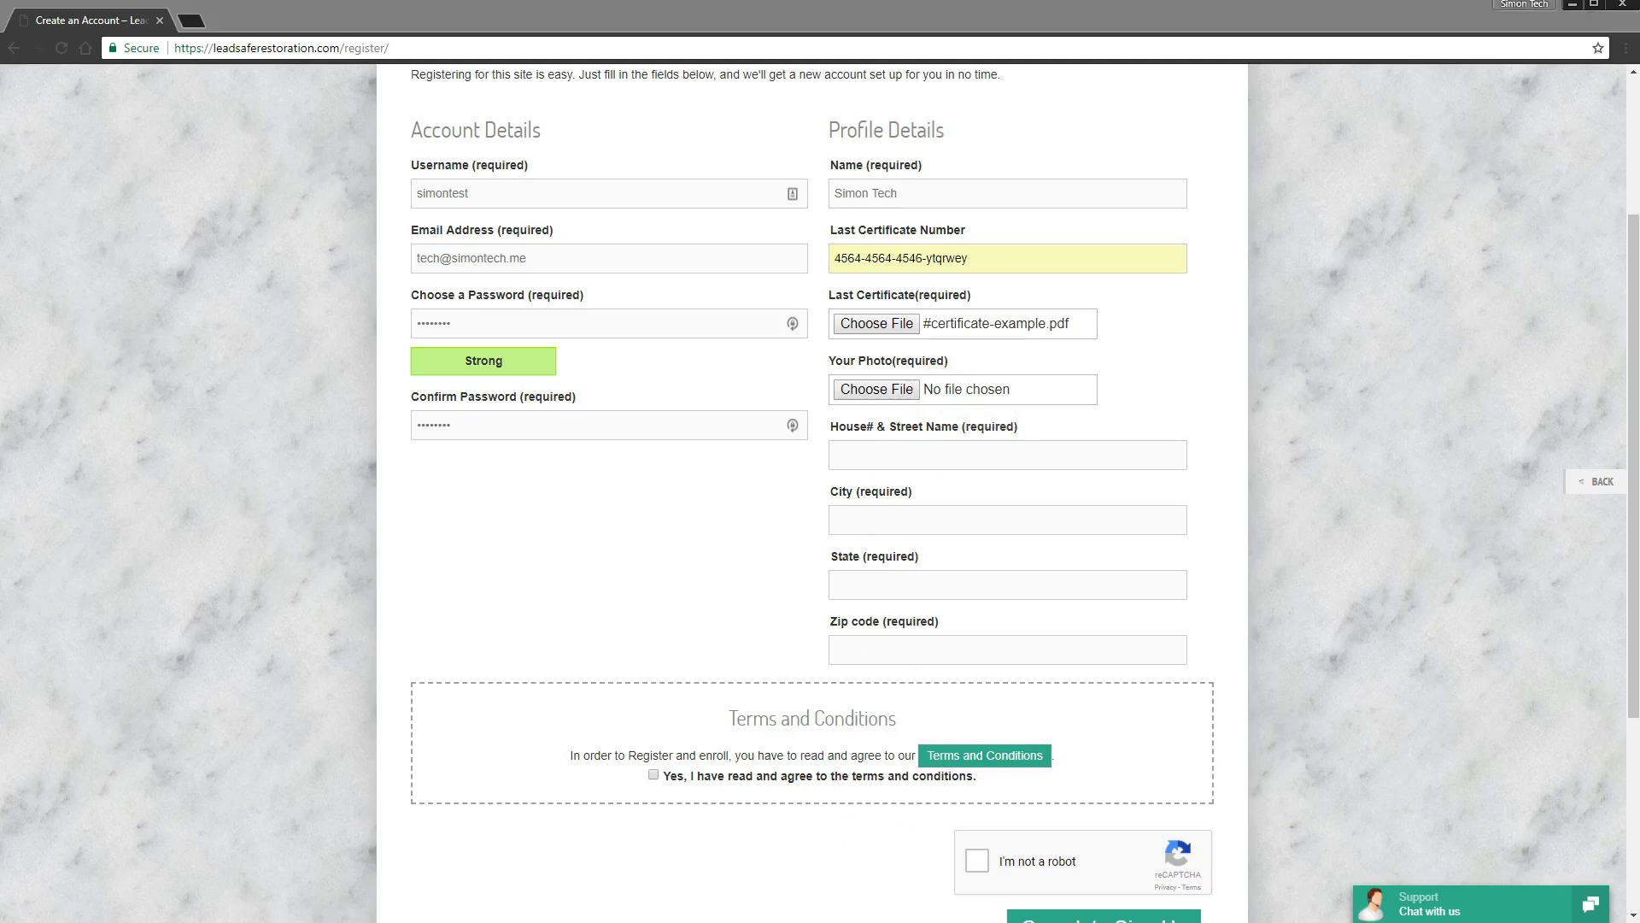
- Drag #male-portrait-silhouette.jpg from the Sign-Up folder onto the Your Photo upload button
left_click_drag(508, 919, 422, 289)
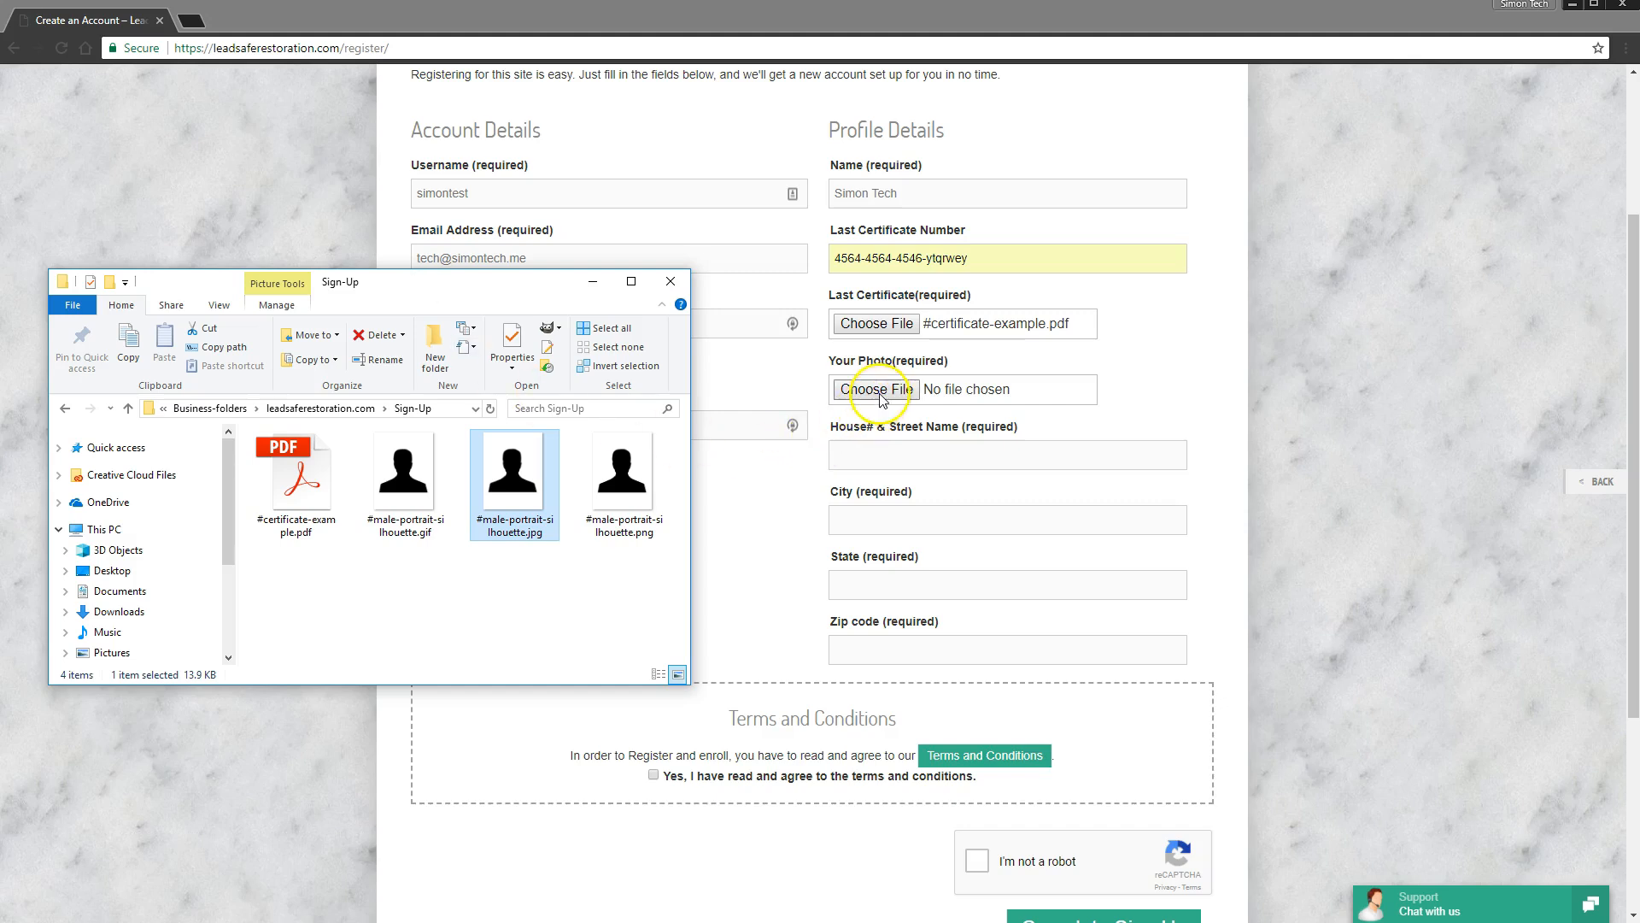
left_click_drag(524, 479, 521, 525)
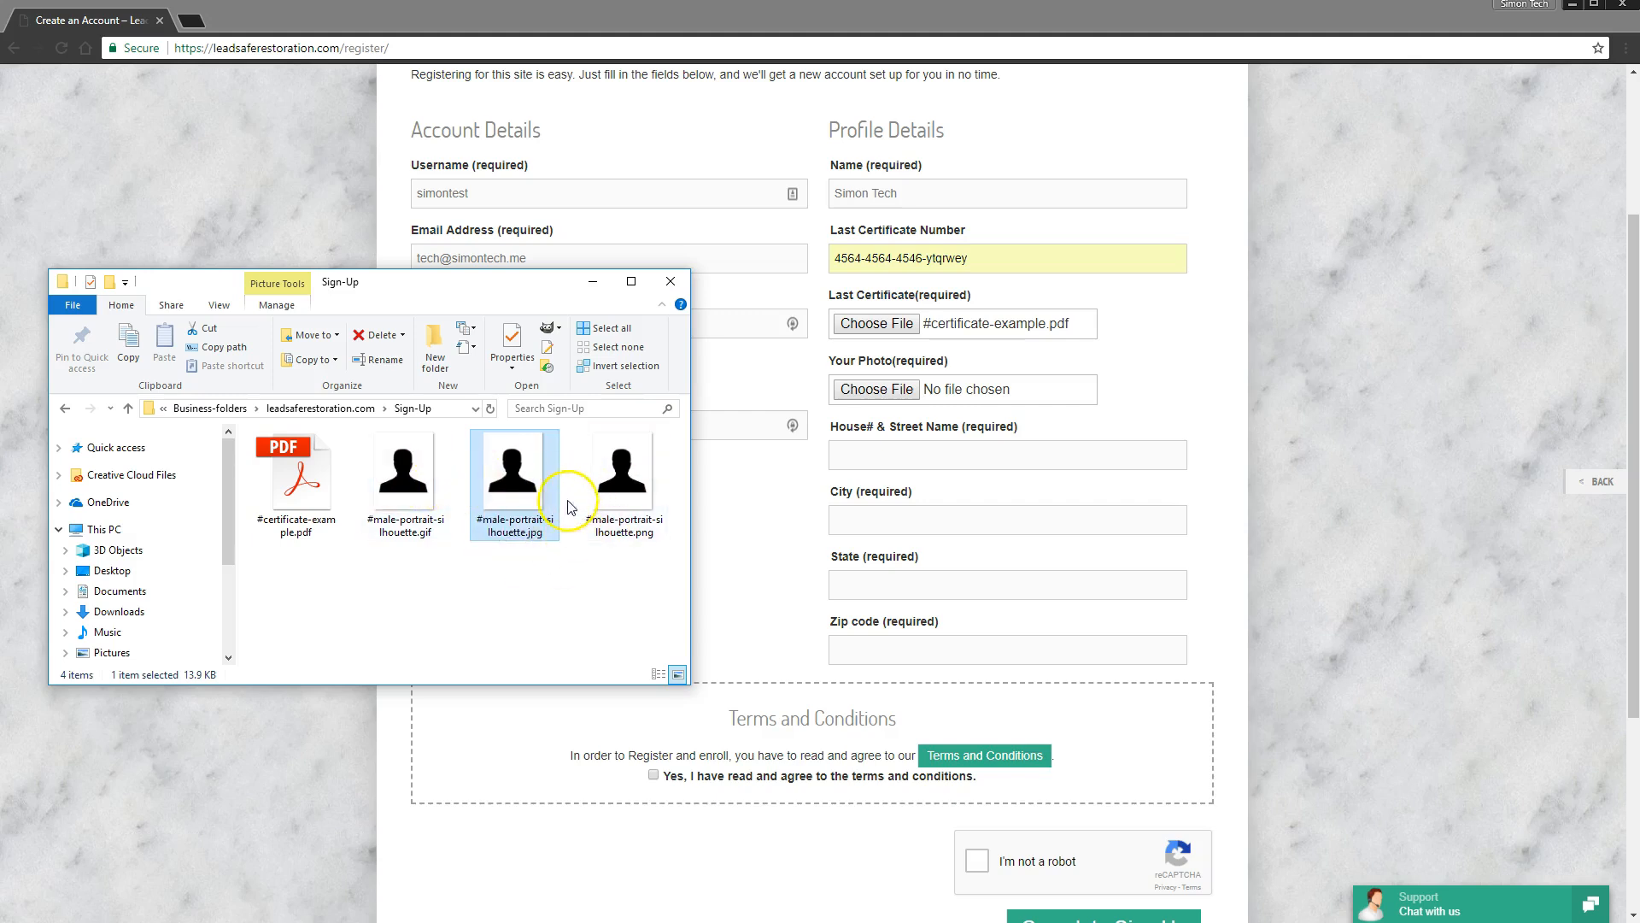
left_click_drag(513, 484, 873, 386)
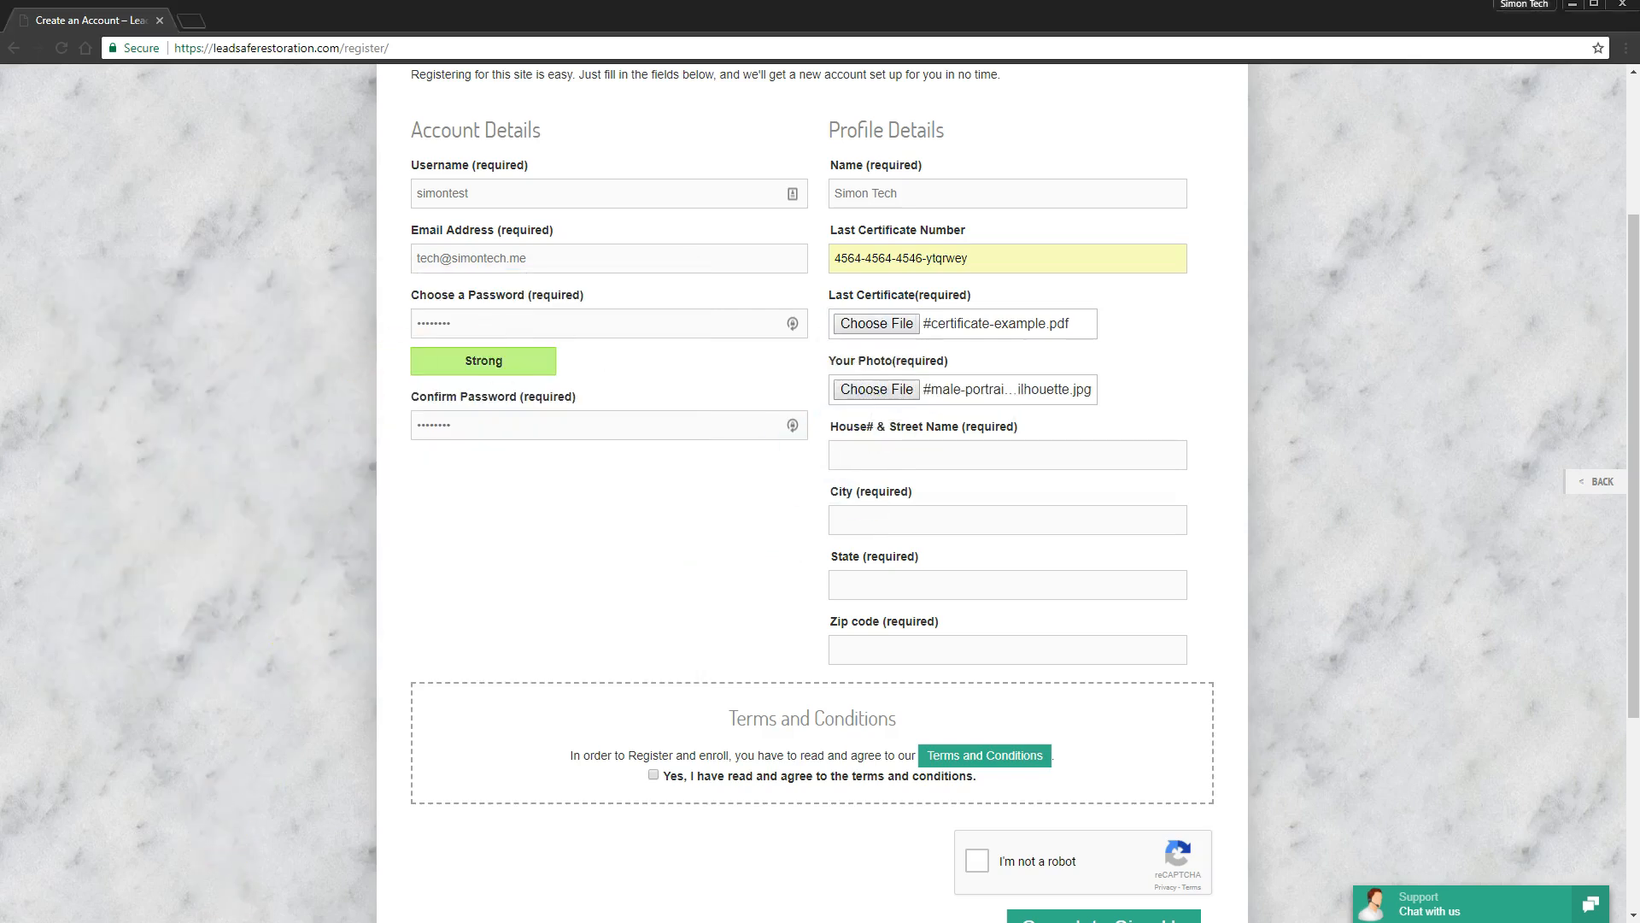
- Fill the street, city, state and zip code fields from saved autofill entries
left_click(883, 453)
left_click(900, 482)
left_click(903, 517)
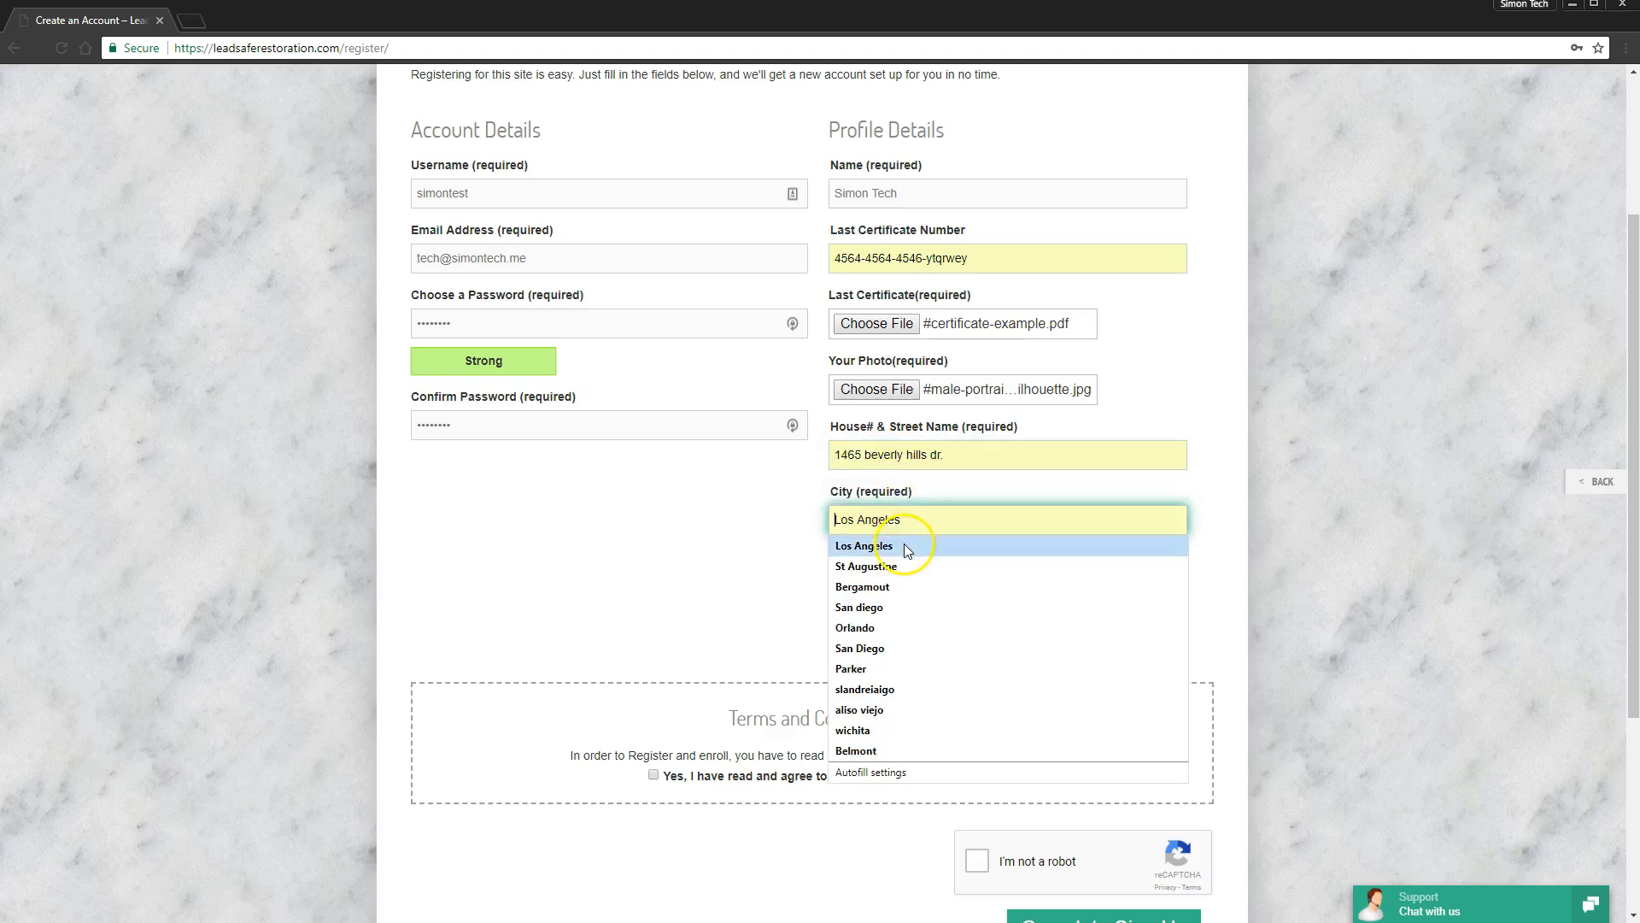
left_click(904, 586)
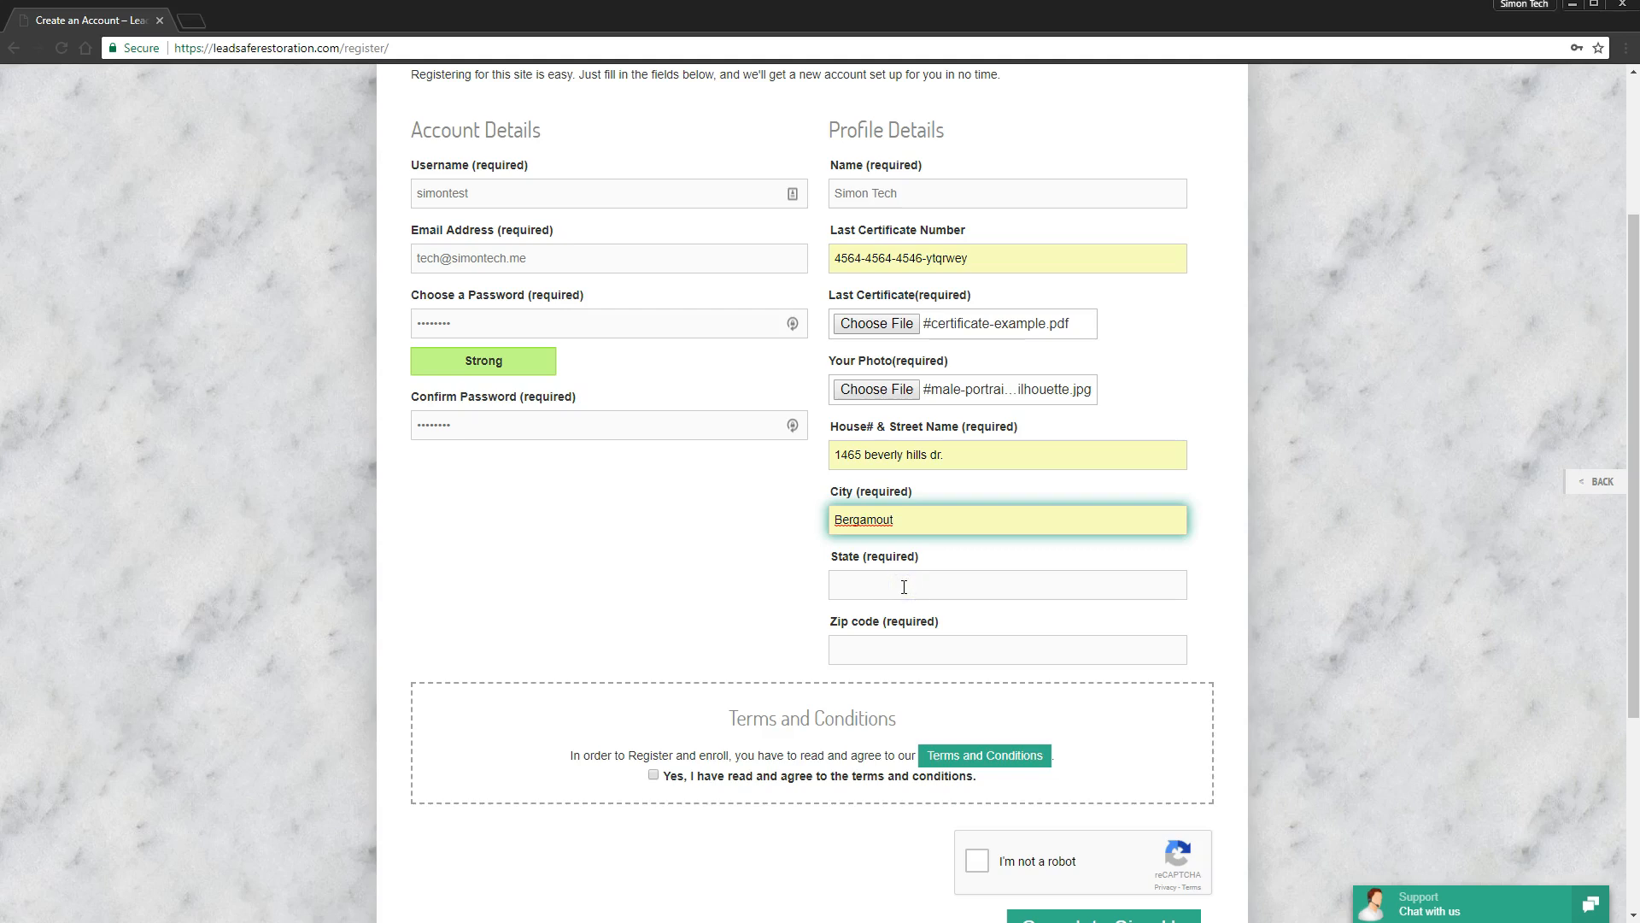
left_click(904, 586)
left_click(898, 612)
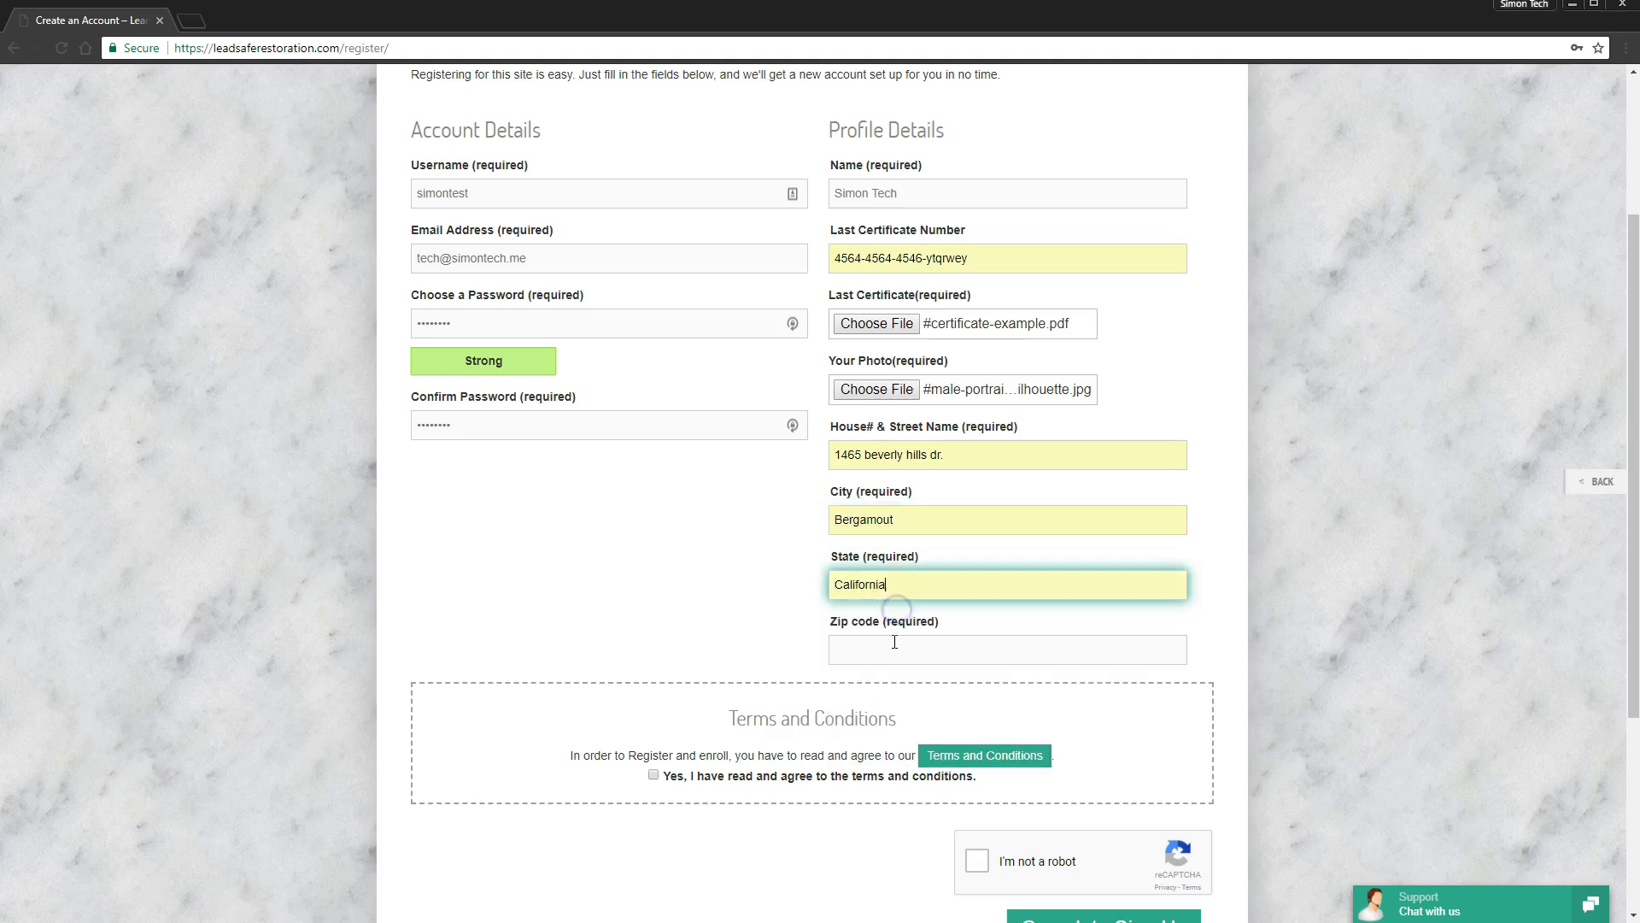
left_click(892, 648)
left_click(887, 682)
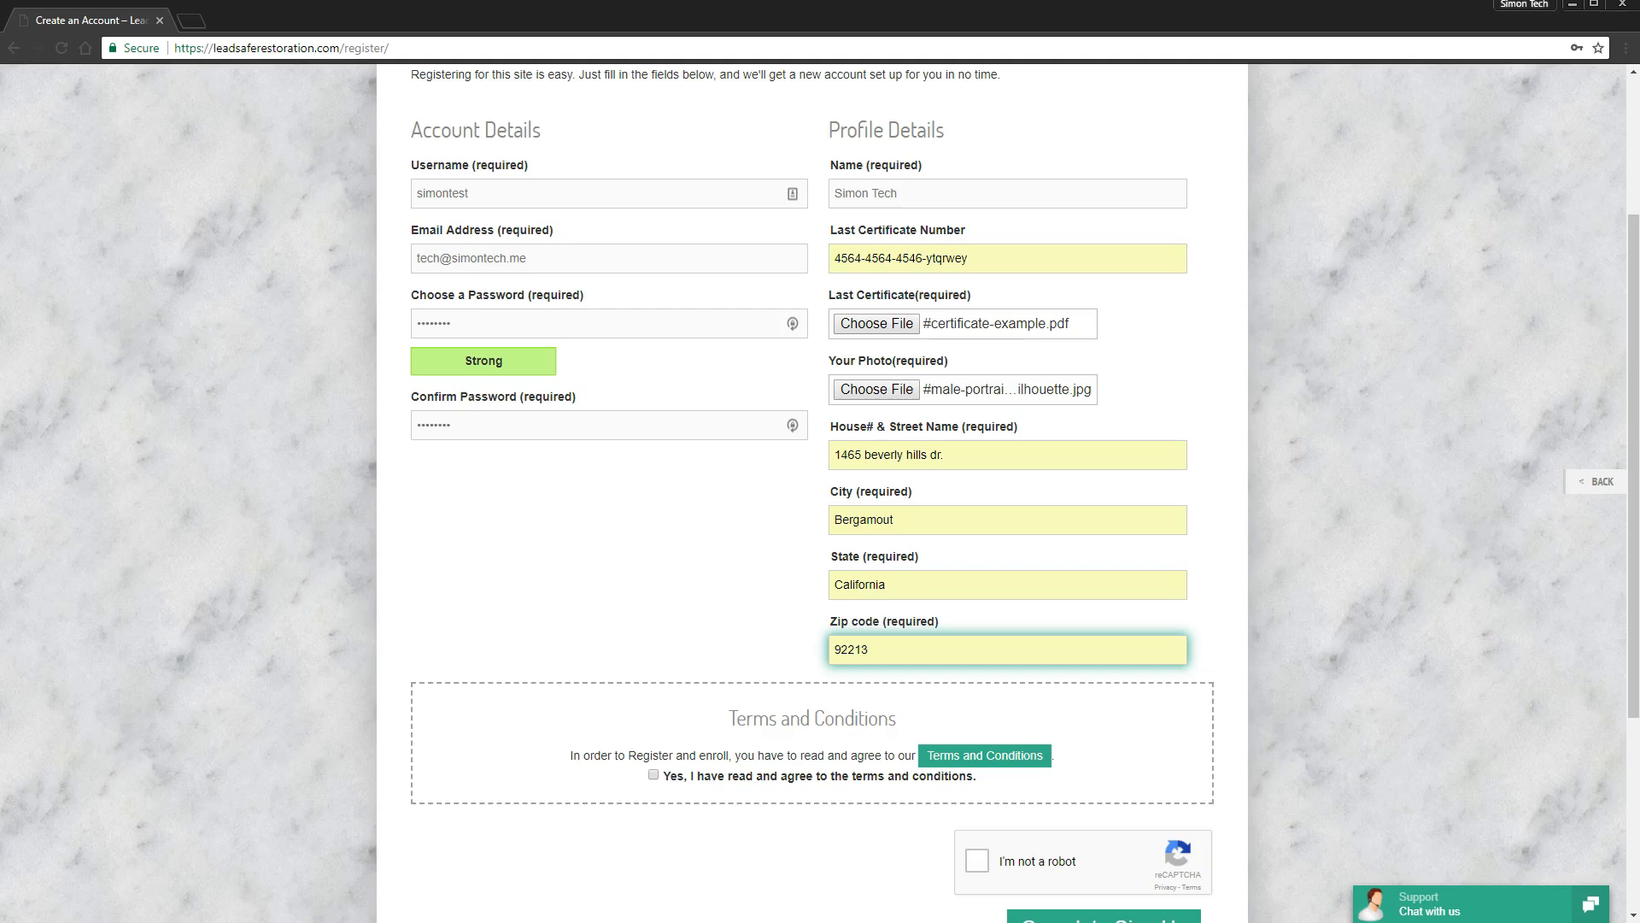
left_click(1149, 760)
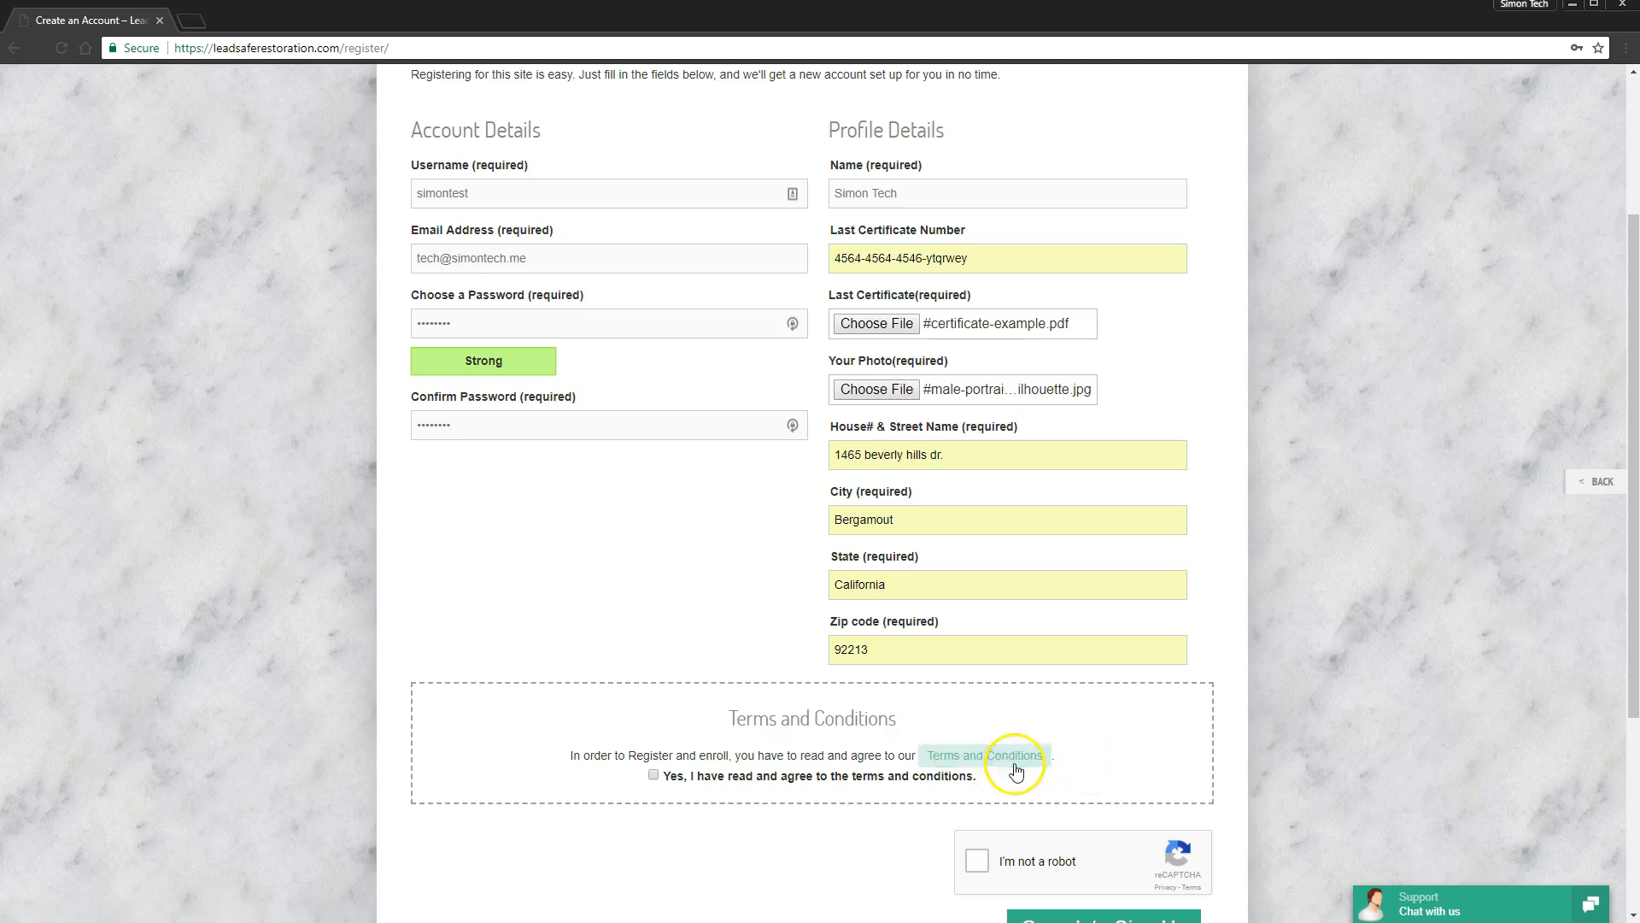
- Open the Terms and Conditions in a new tab, scroll through, and return to the form
left_click(1017, 756)
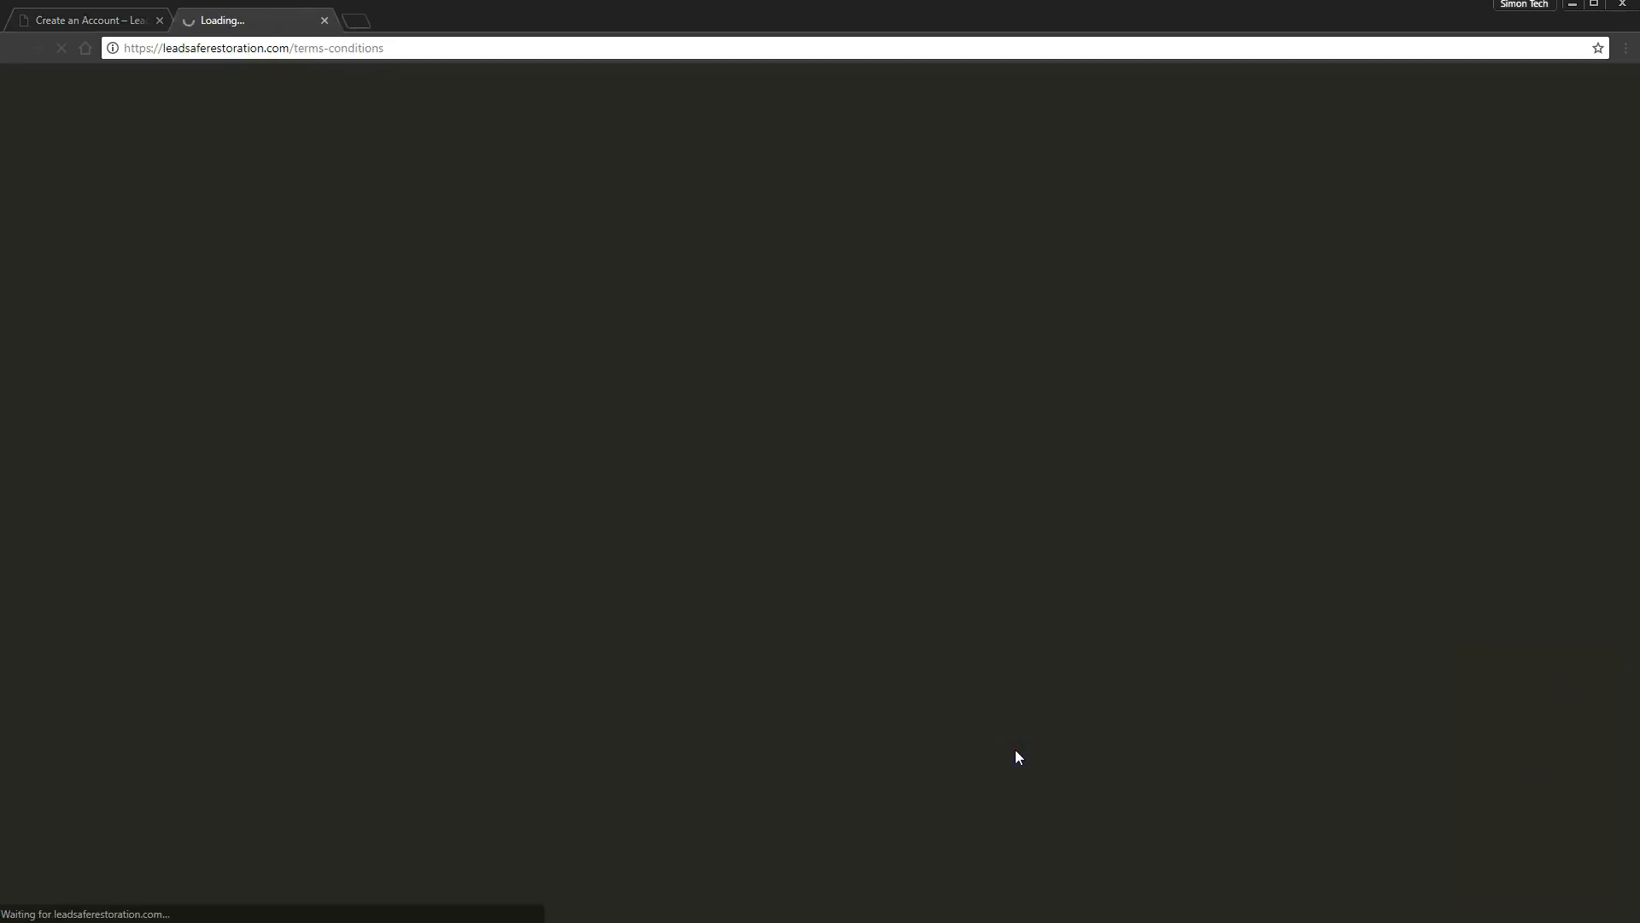
scroll(957, 692, "down", 5)
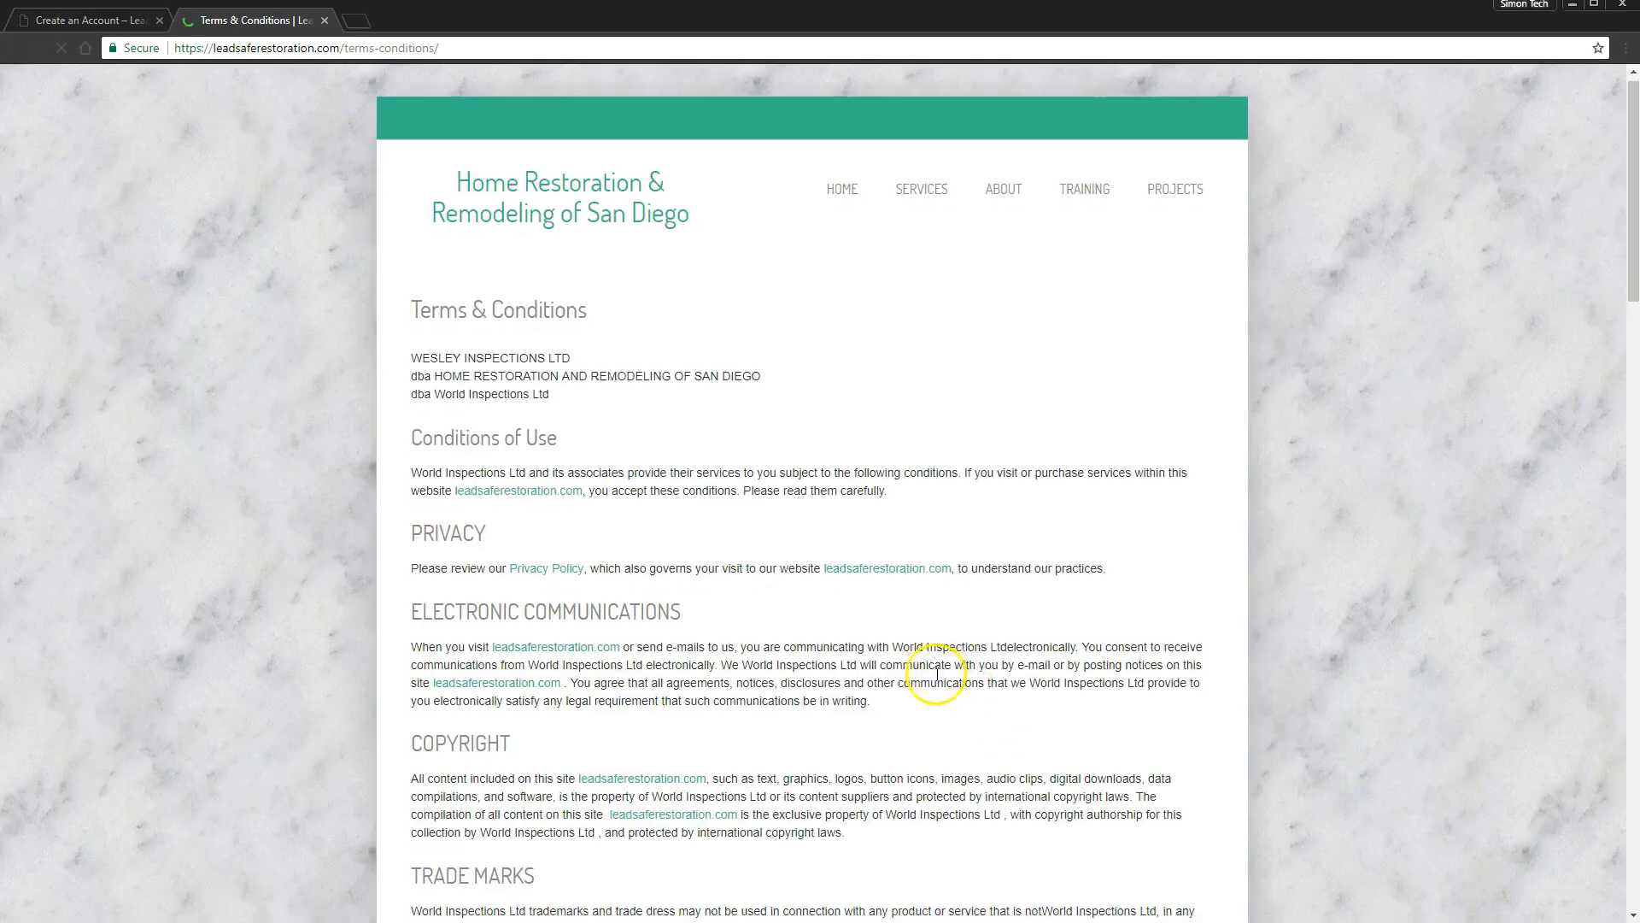
scroll(938, 679, "down", 4)
scroll(938, 674, "down", 12)
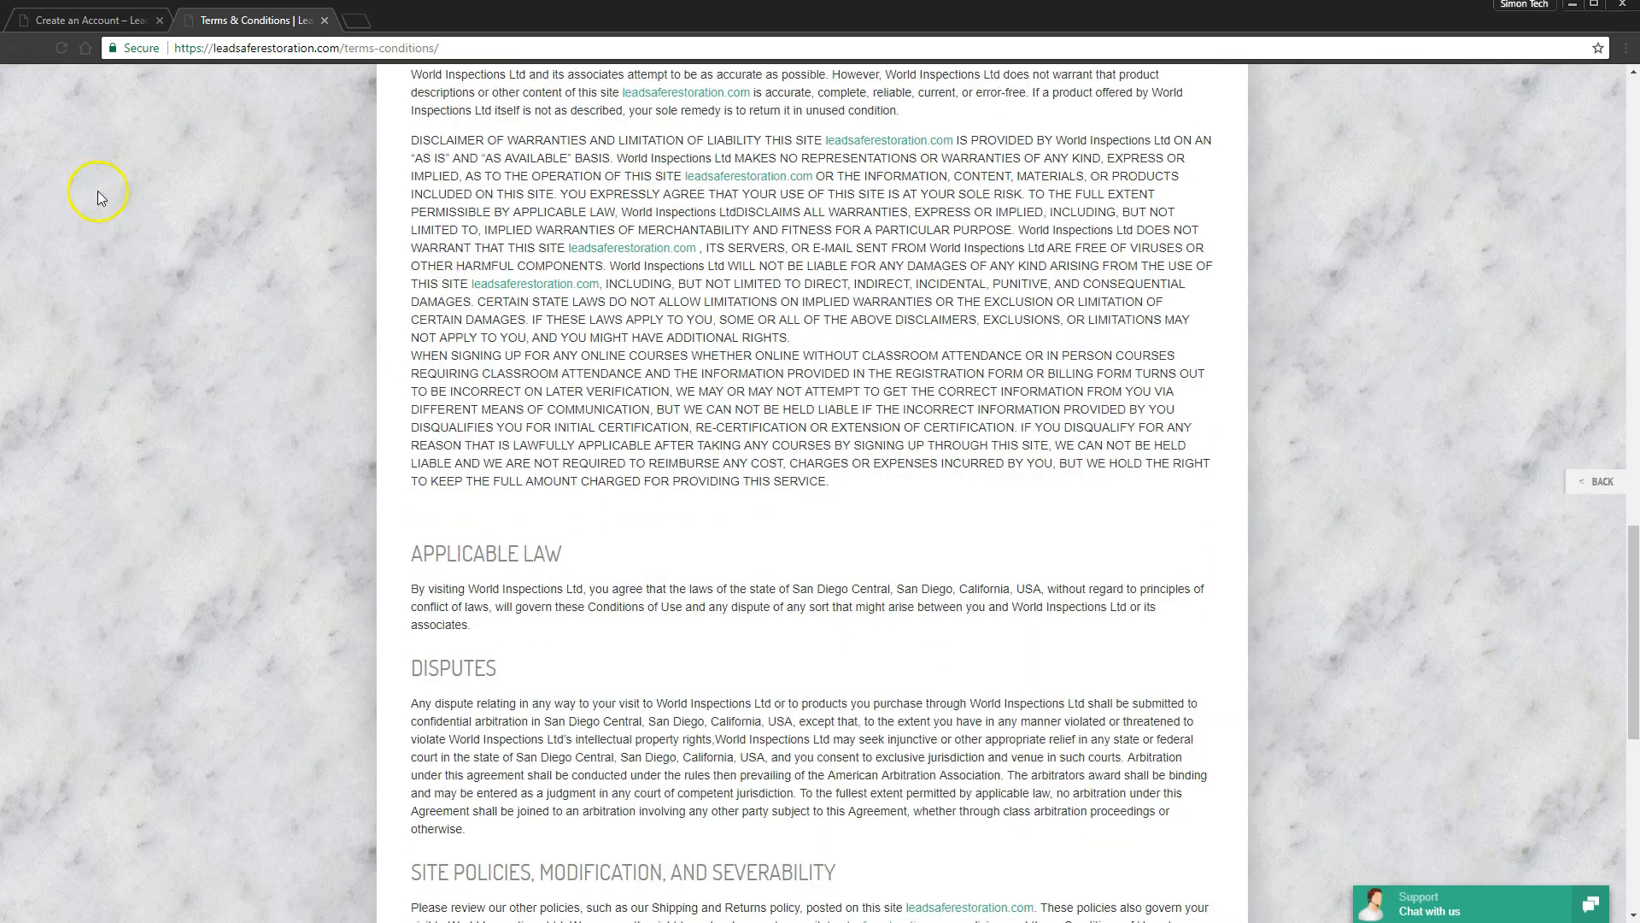
left_click(101, 21)
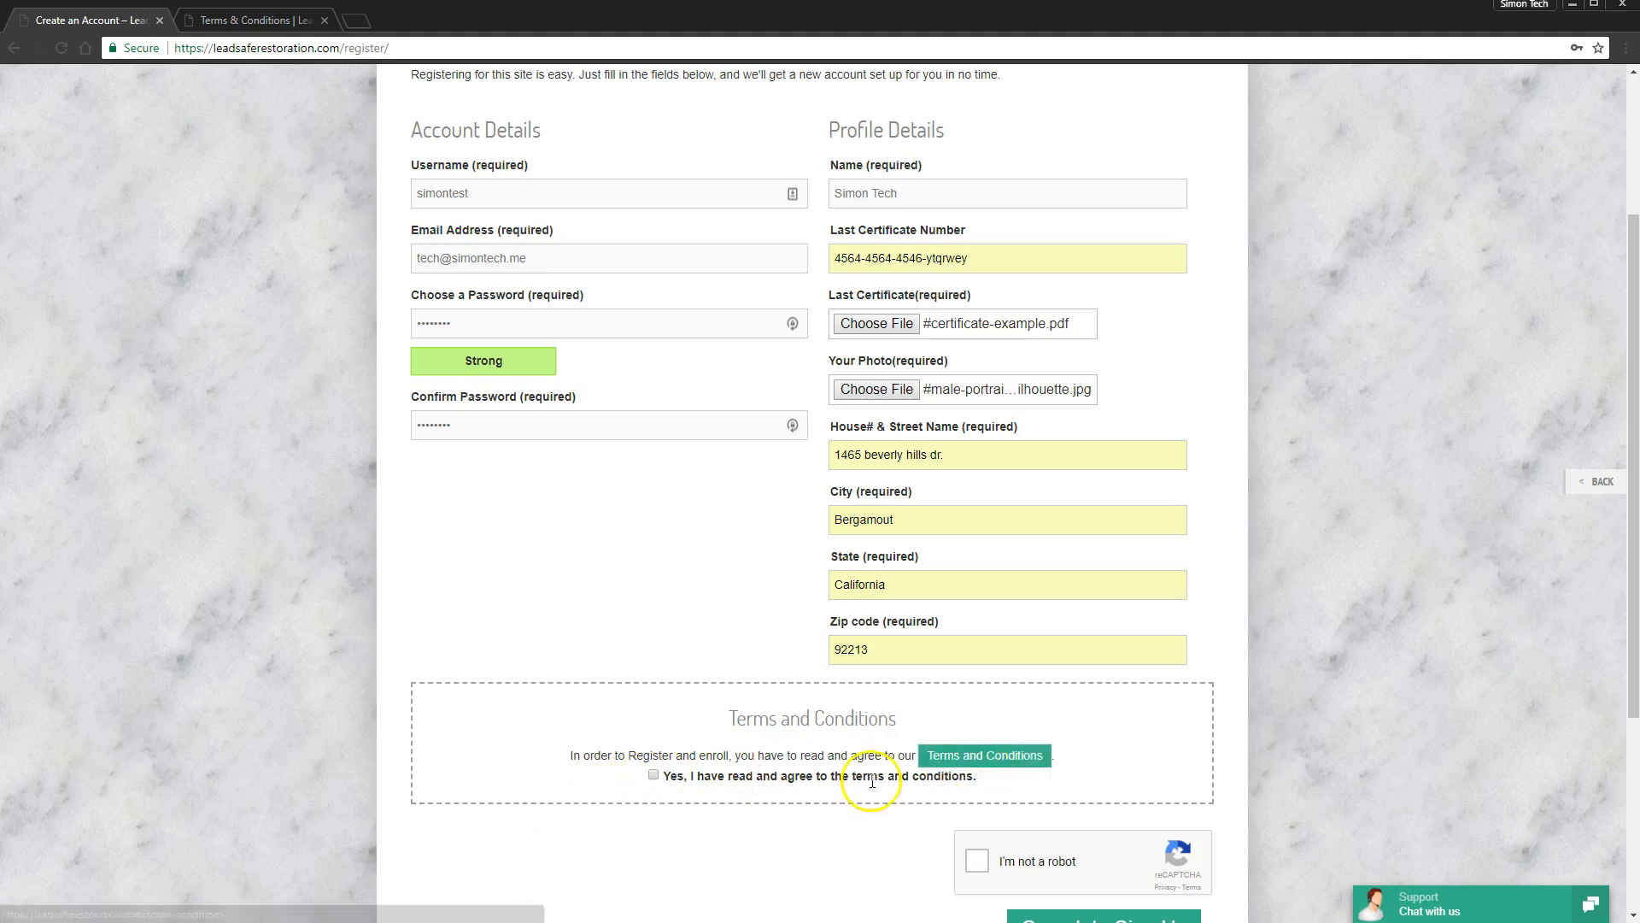
- Accept the terms, tick 'I'm not a robot', and submit Complete Sign Up
left_click(662, 776)
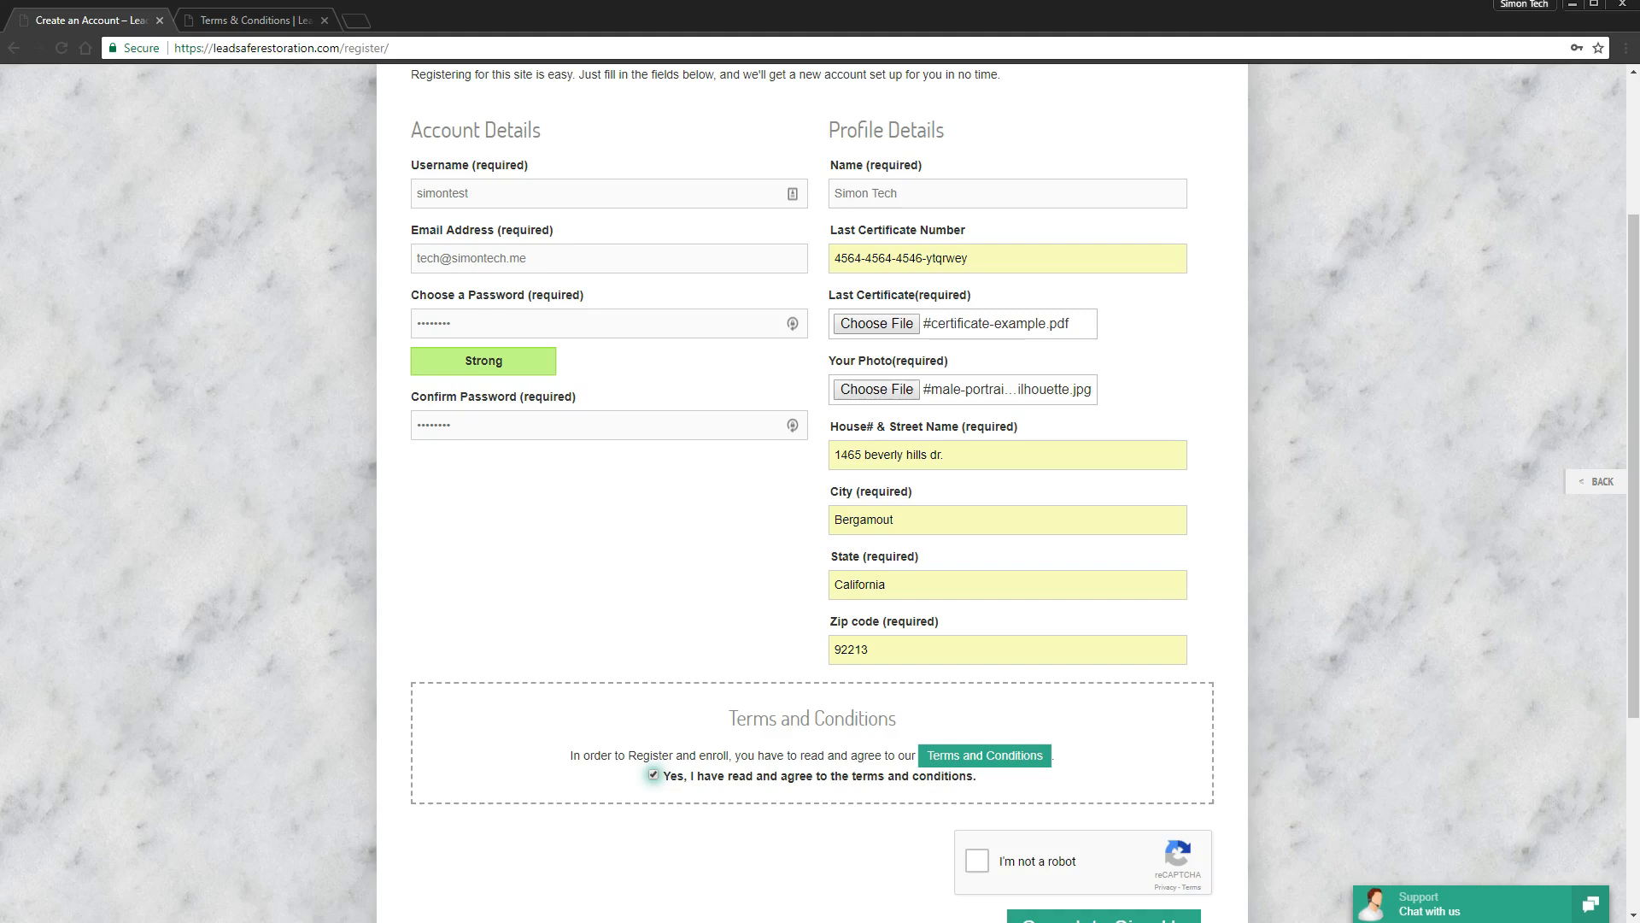
scroll(1219, 710, "down", 3)
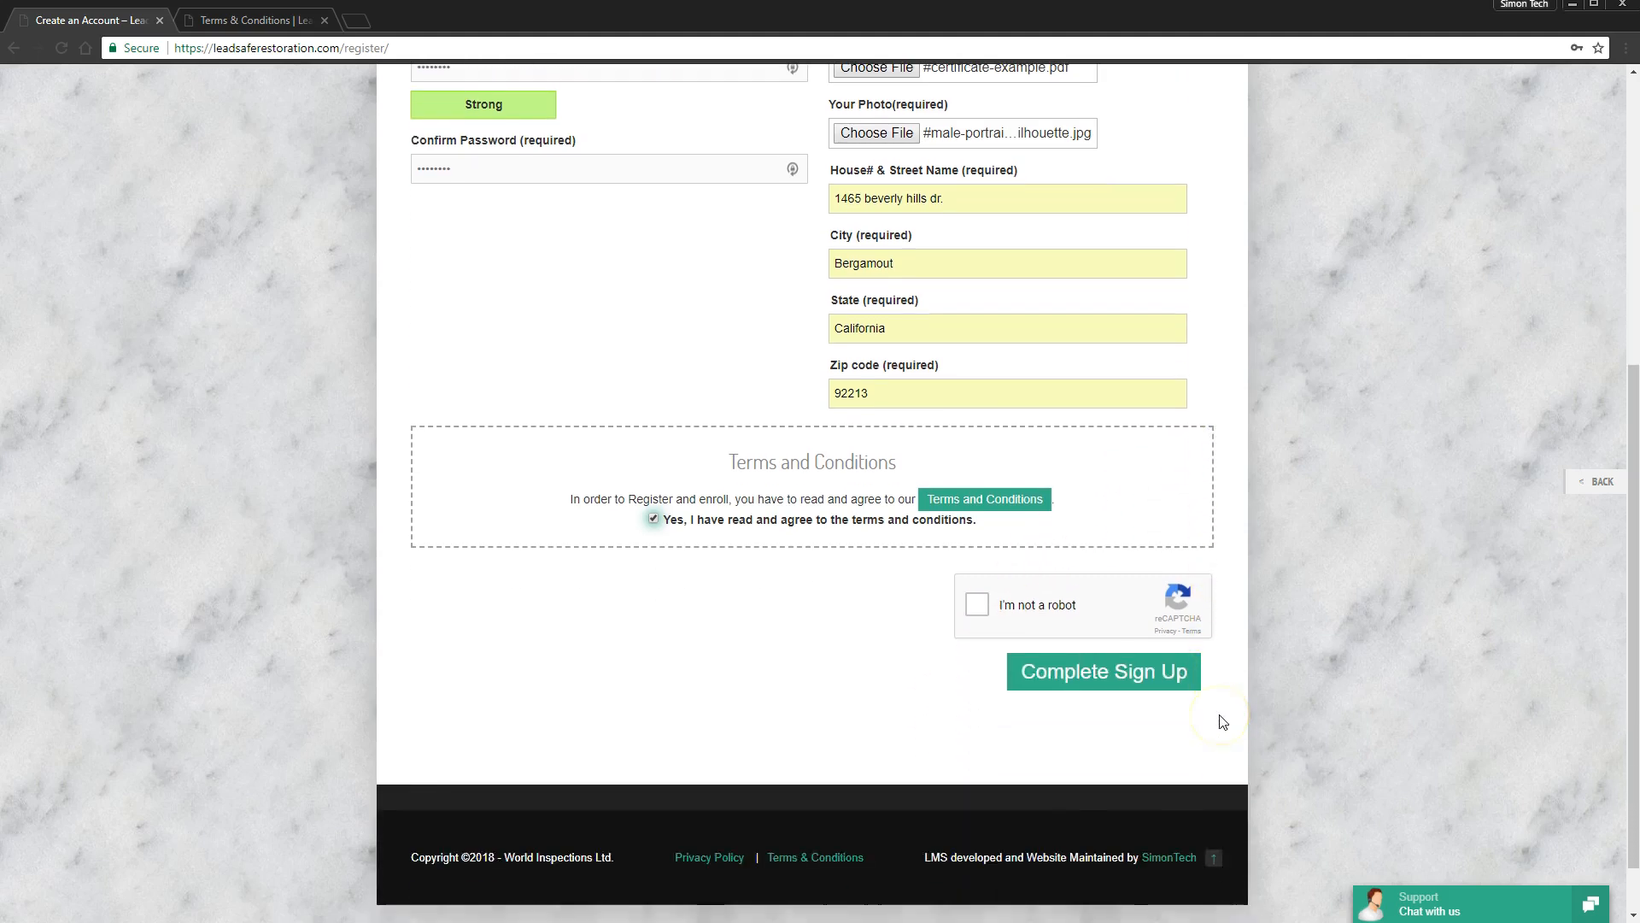
left_click(979, 606)
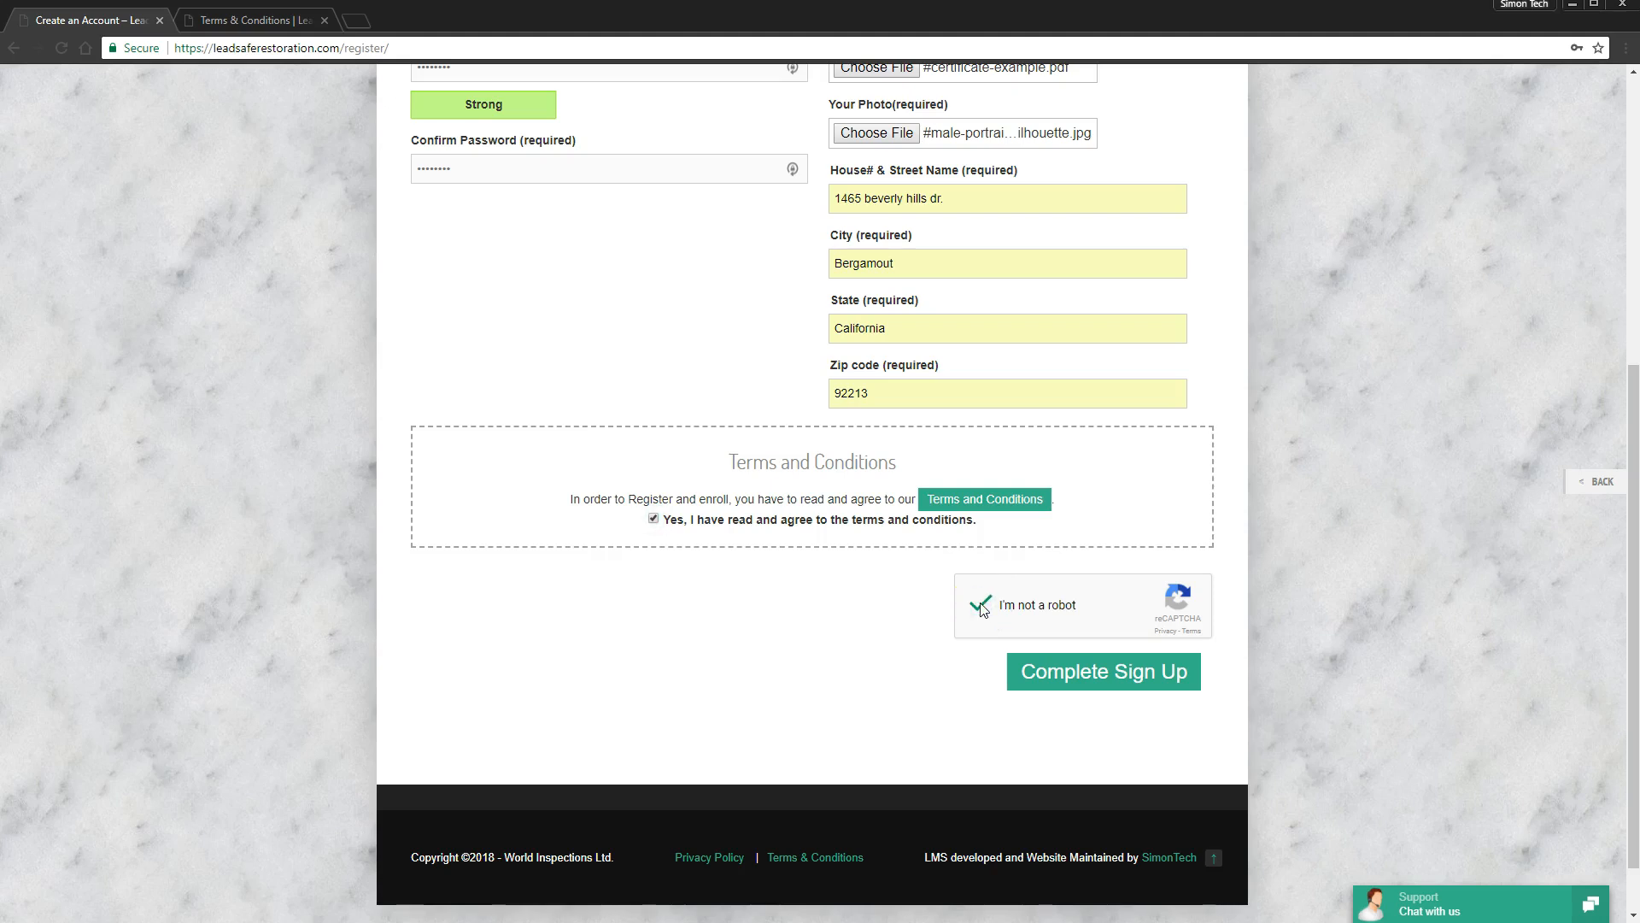
left_click(1153, 674)
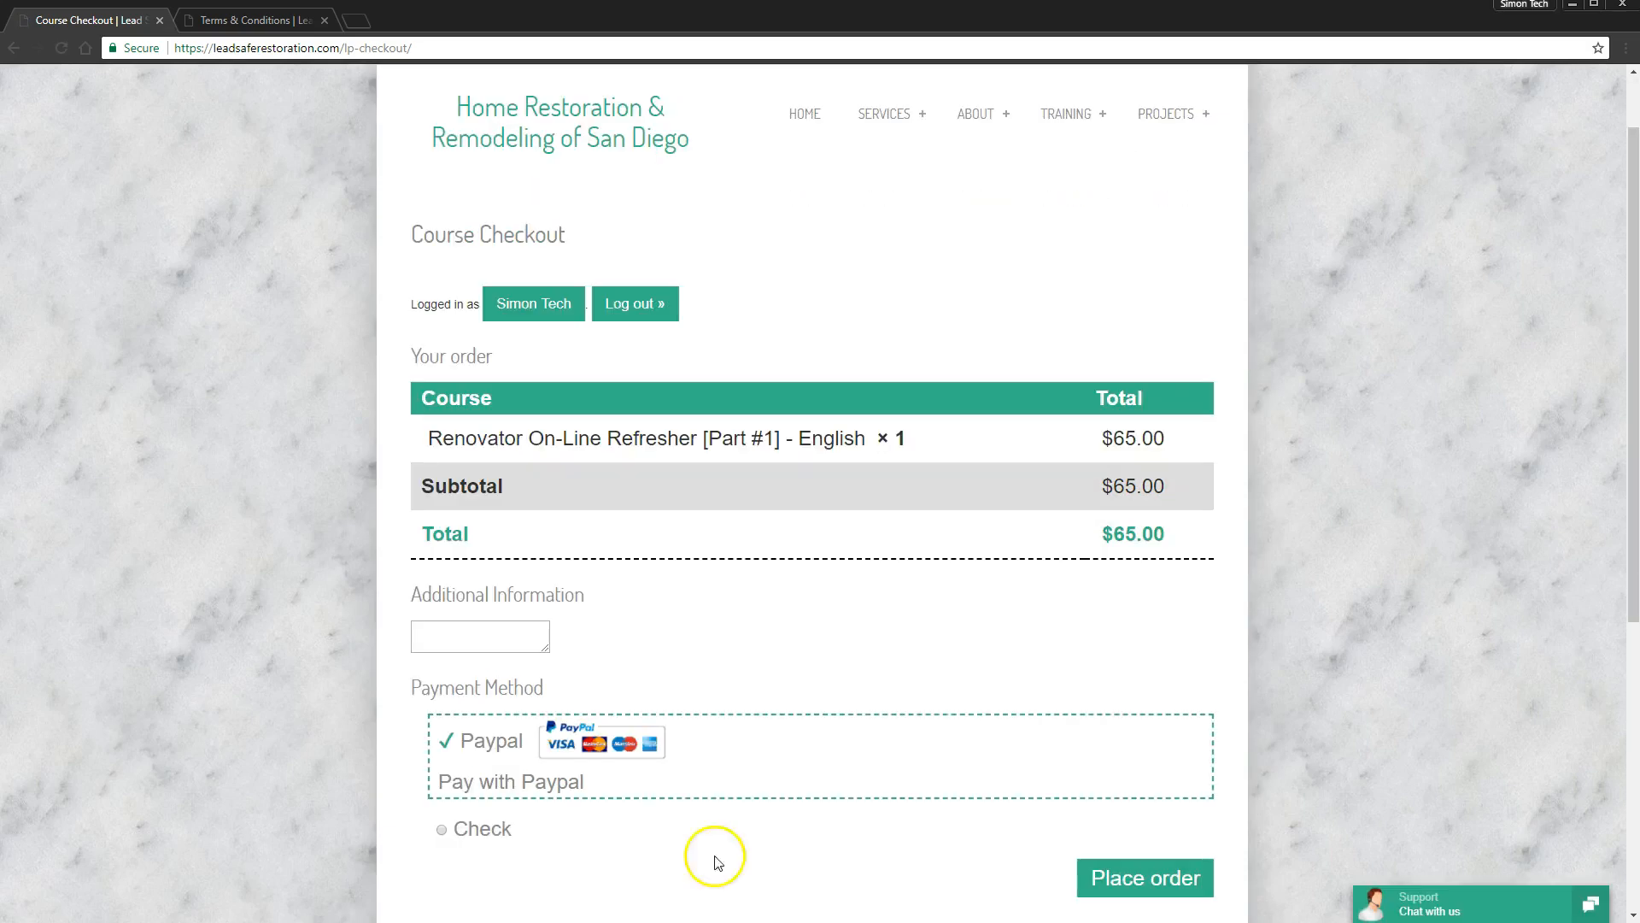
- Place the $65.00 refresher course order with PayPal as the payment method
left_click_drag(411, 303, 478, 307)
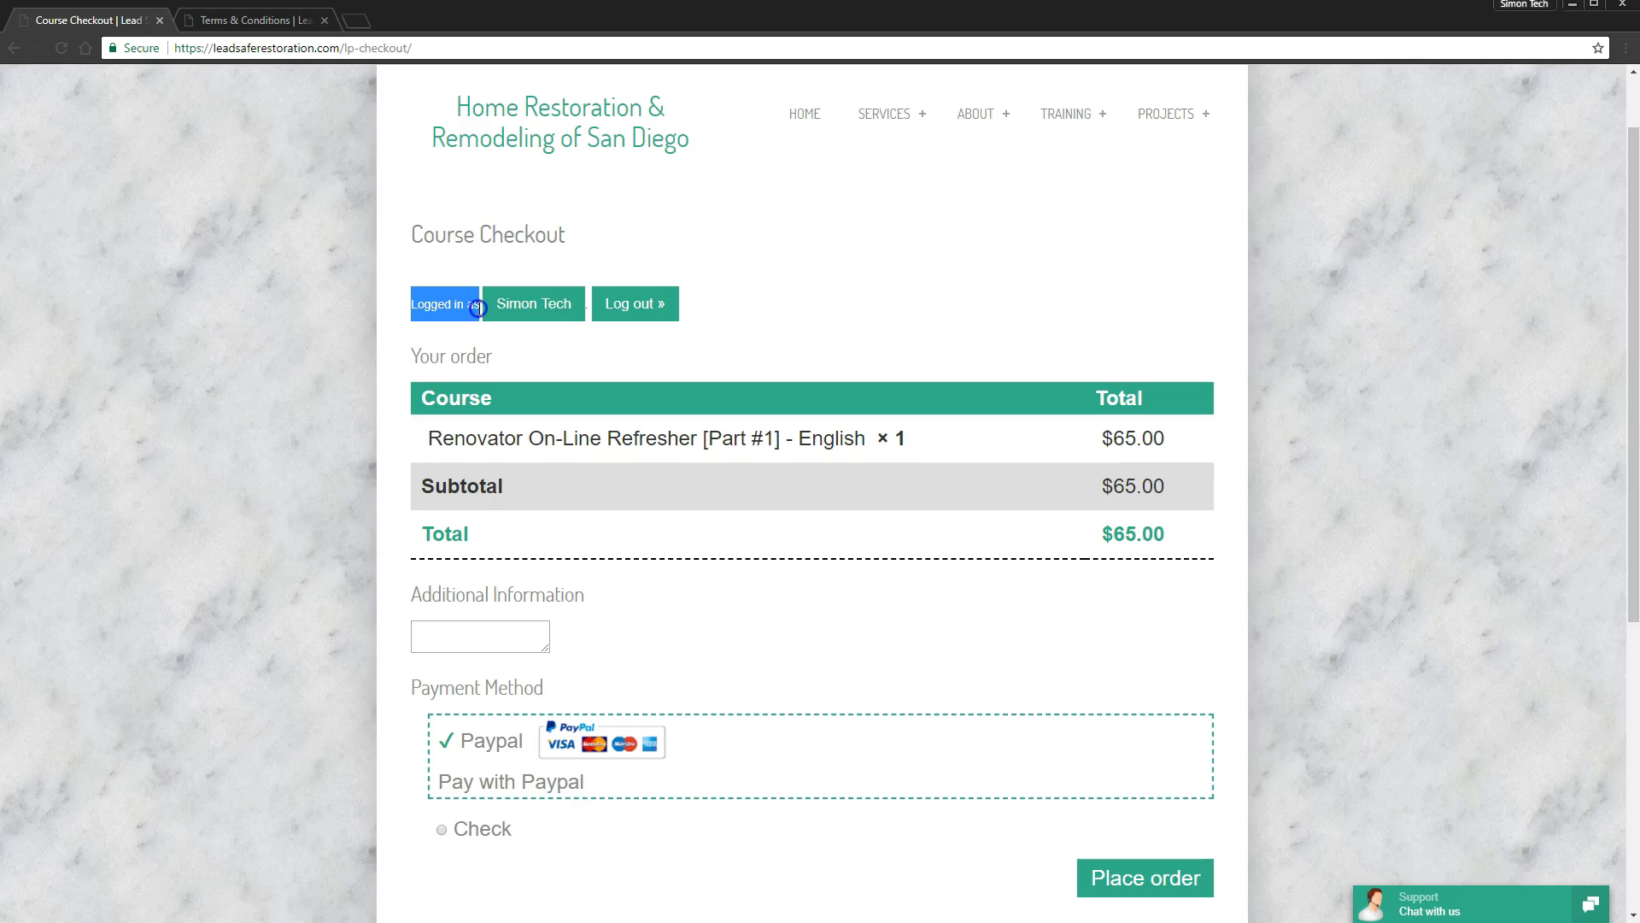
left_click(897, 305)
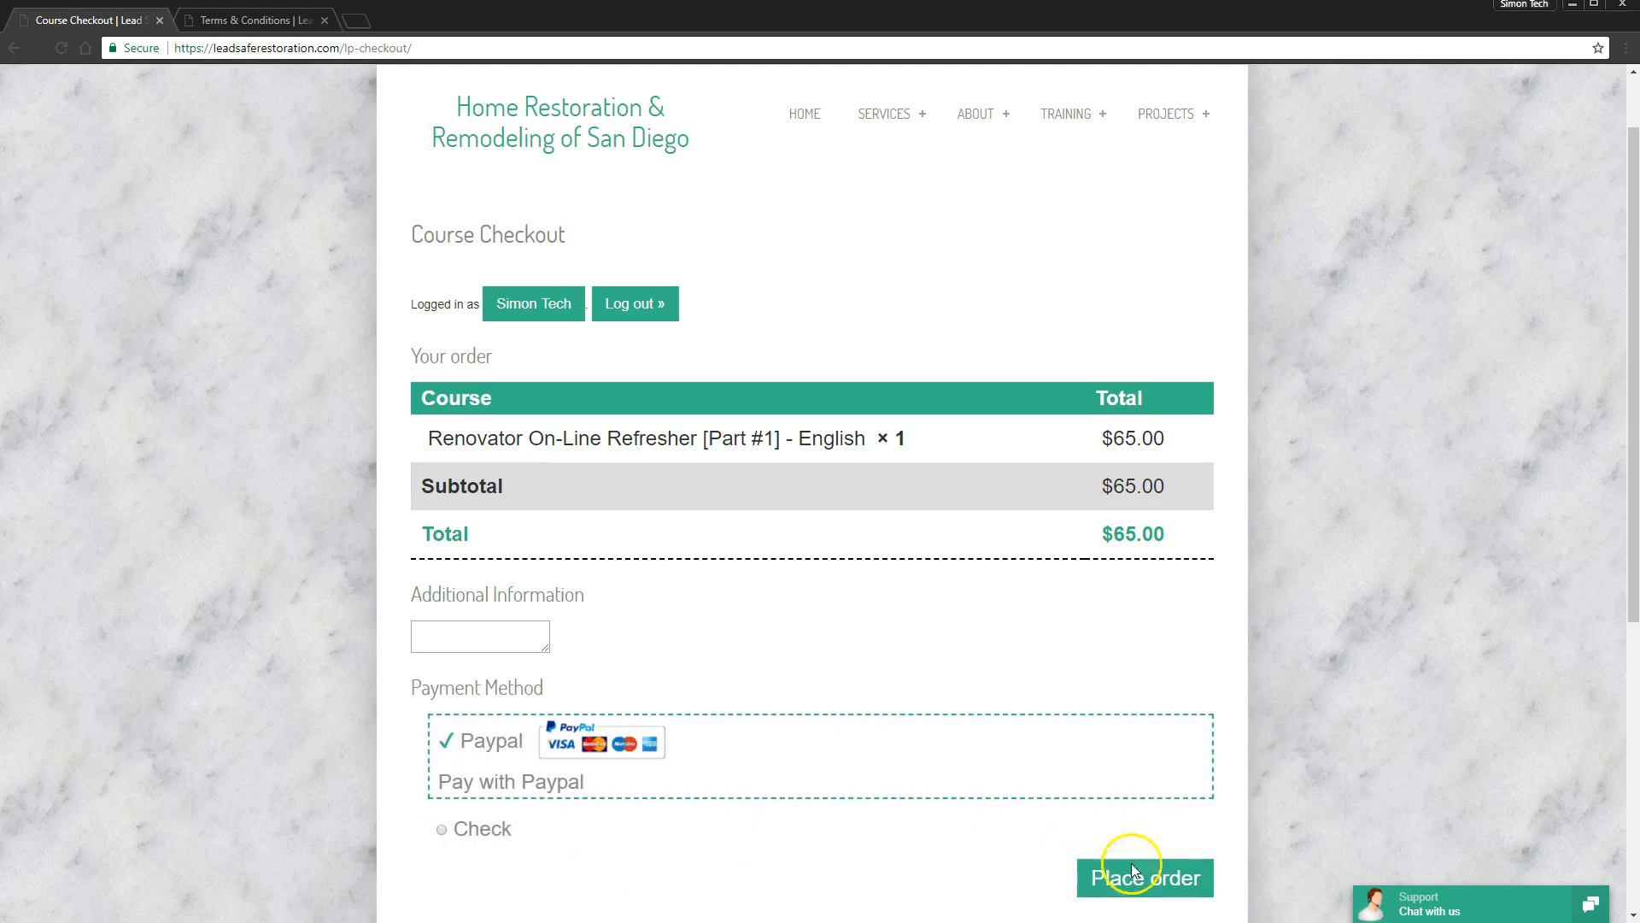
left_click(1185, 889)
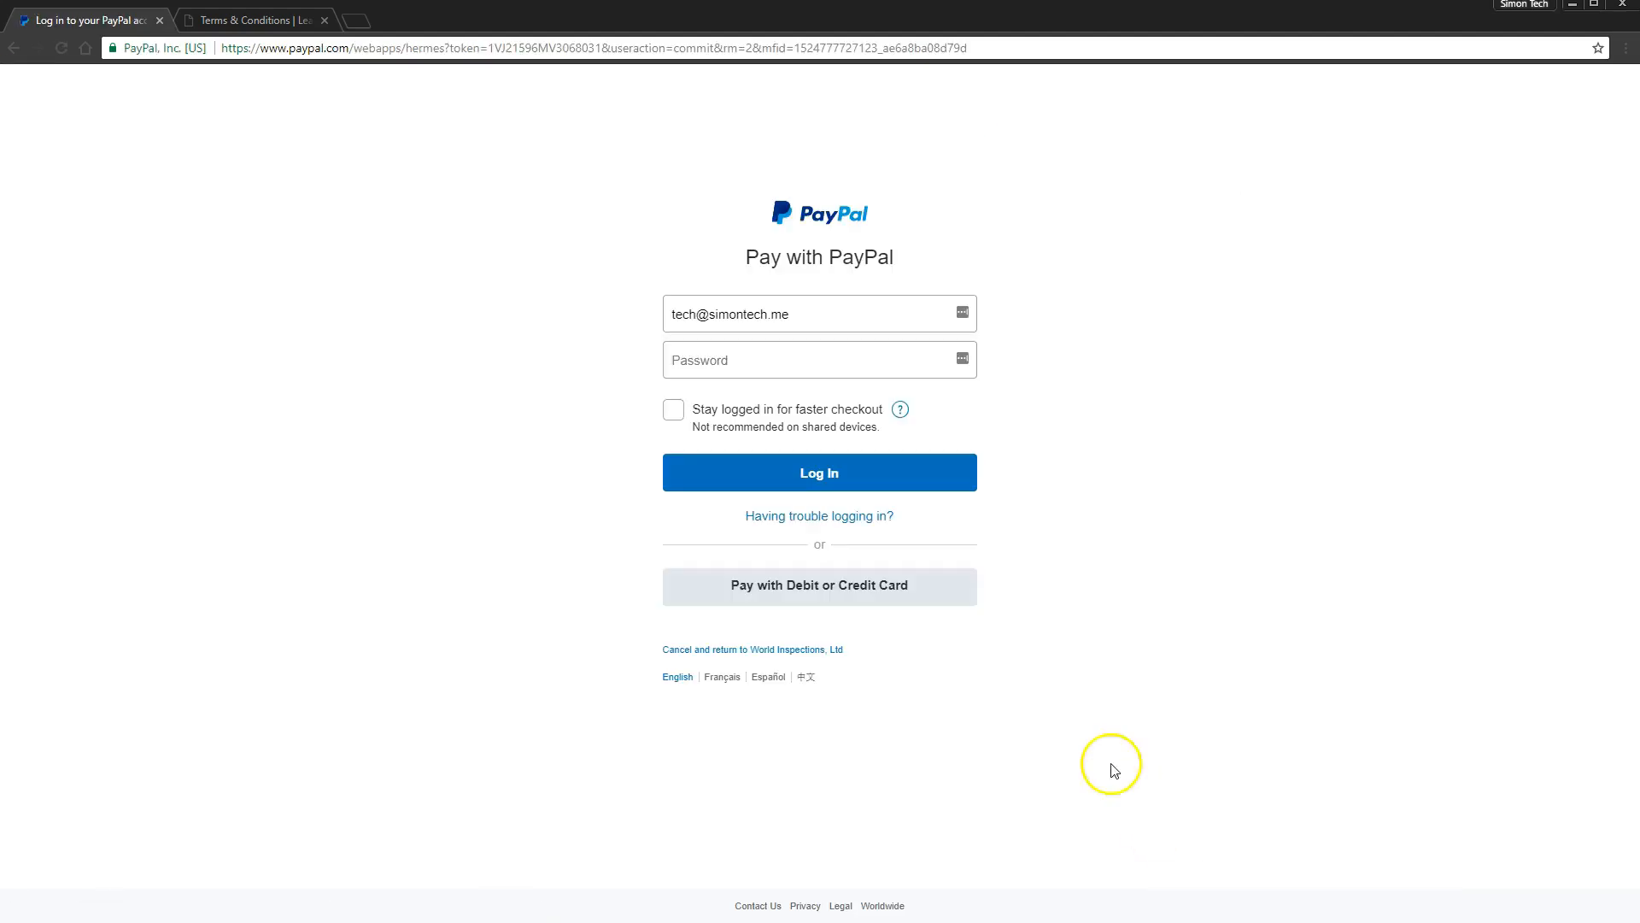
- Choose PayPal's debit or credit card option, then return to the Course Checkout page
left_click(914, 594)
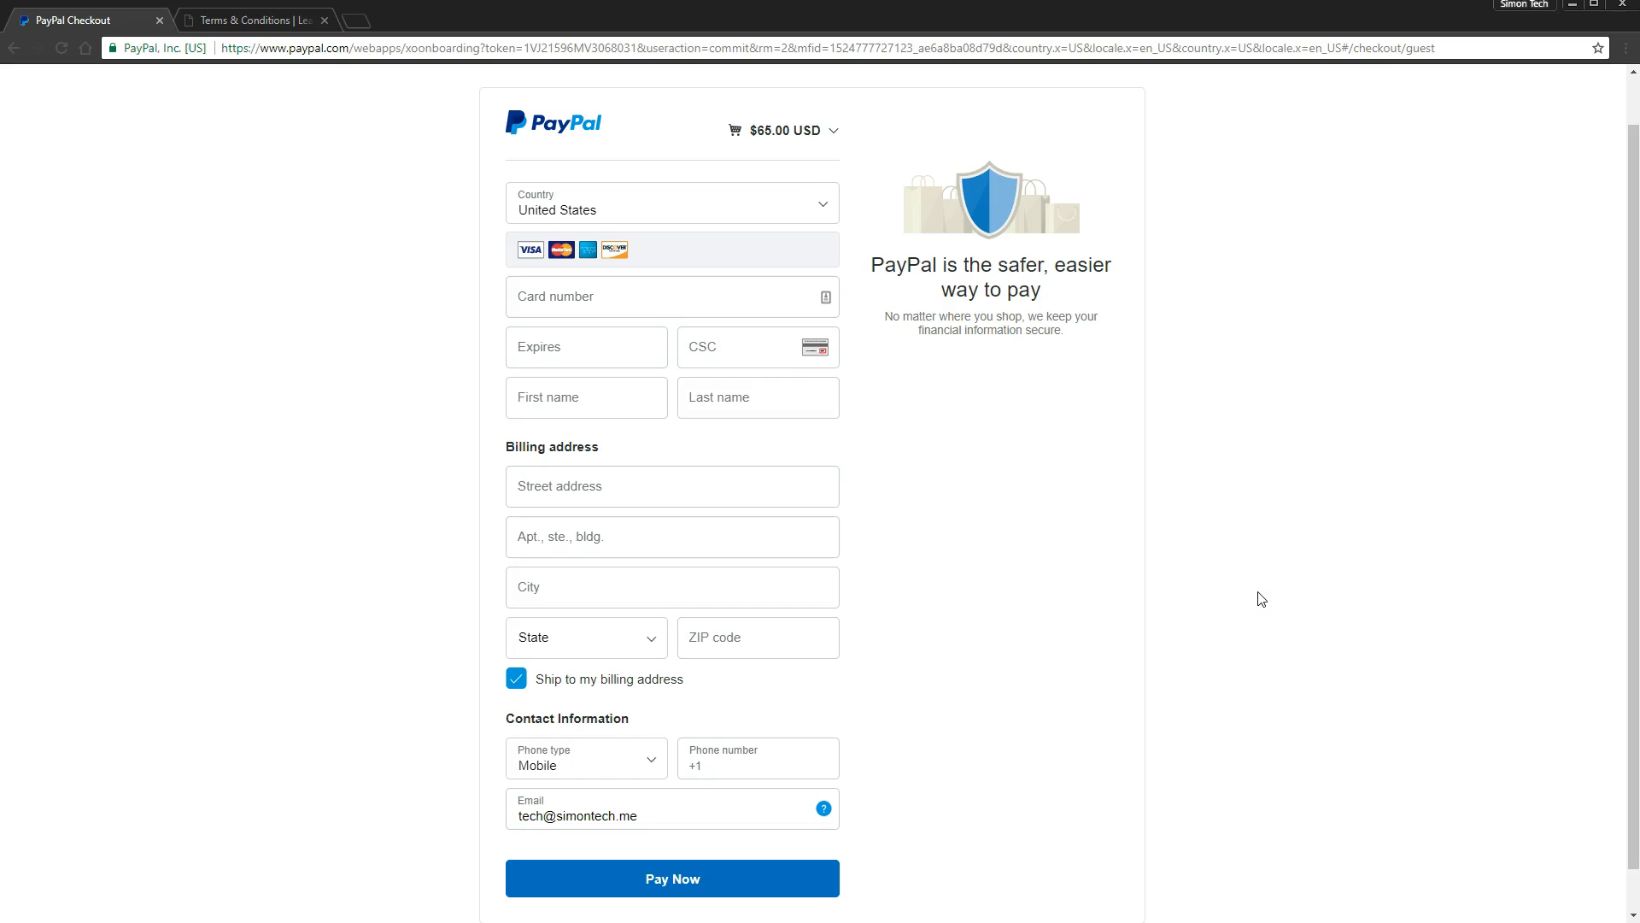
left_click(1247, 685)
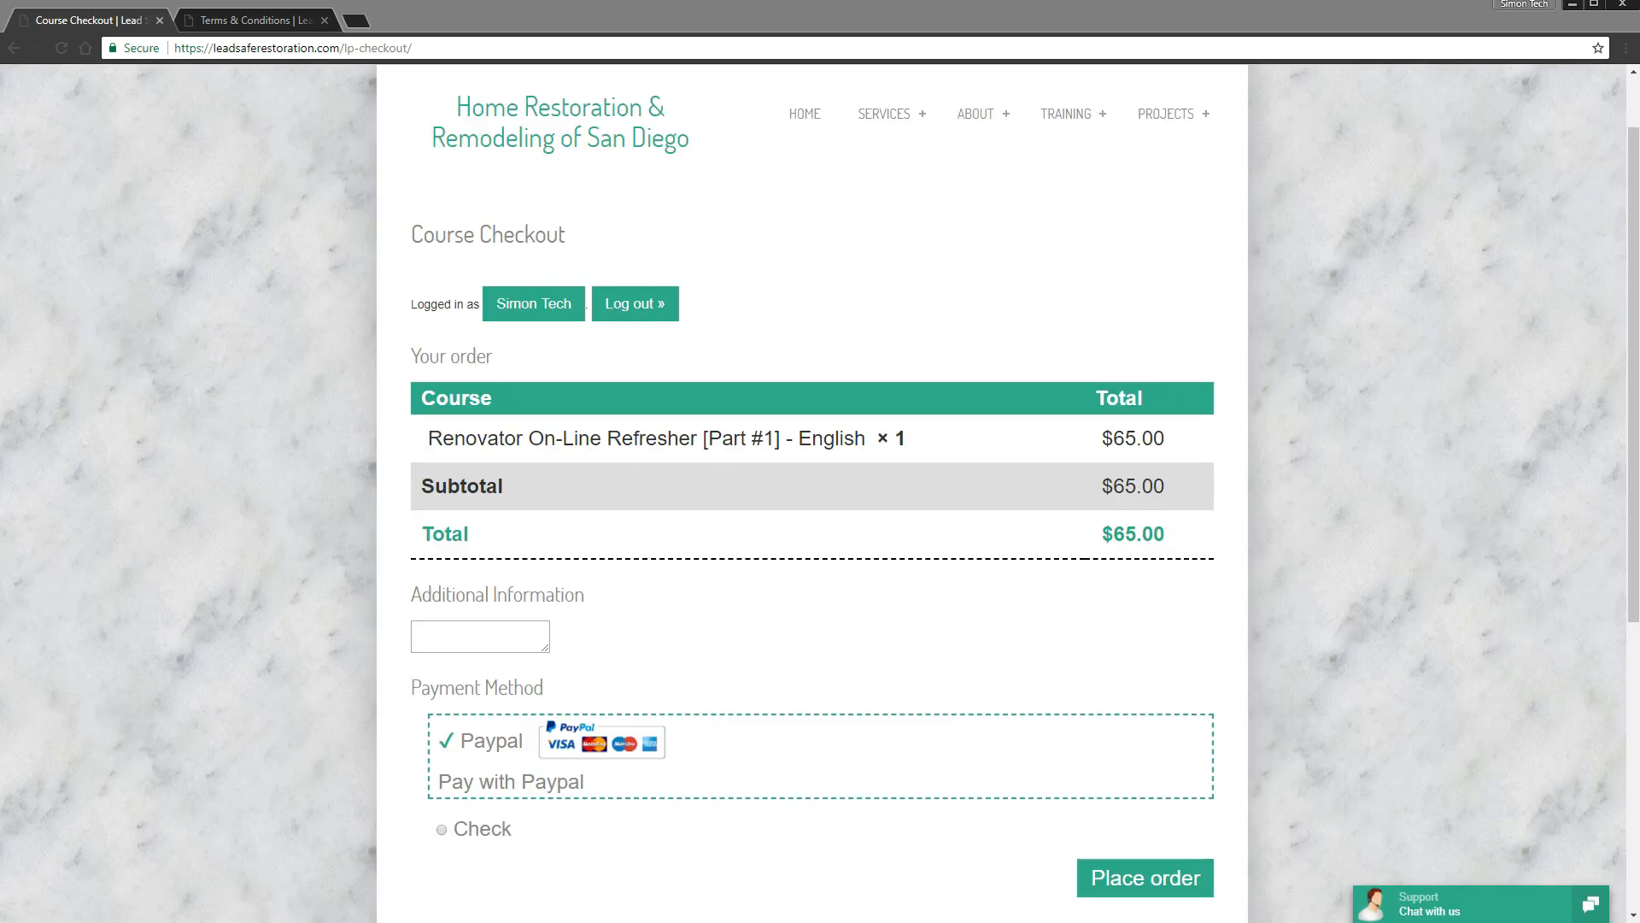
- Pay for the $65.00 refresher course by check and place the order
left_click(843, 847)
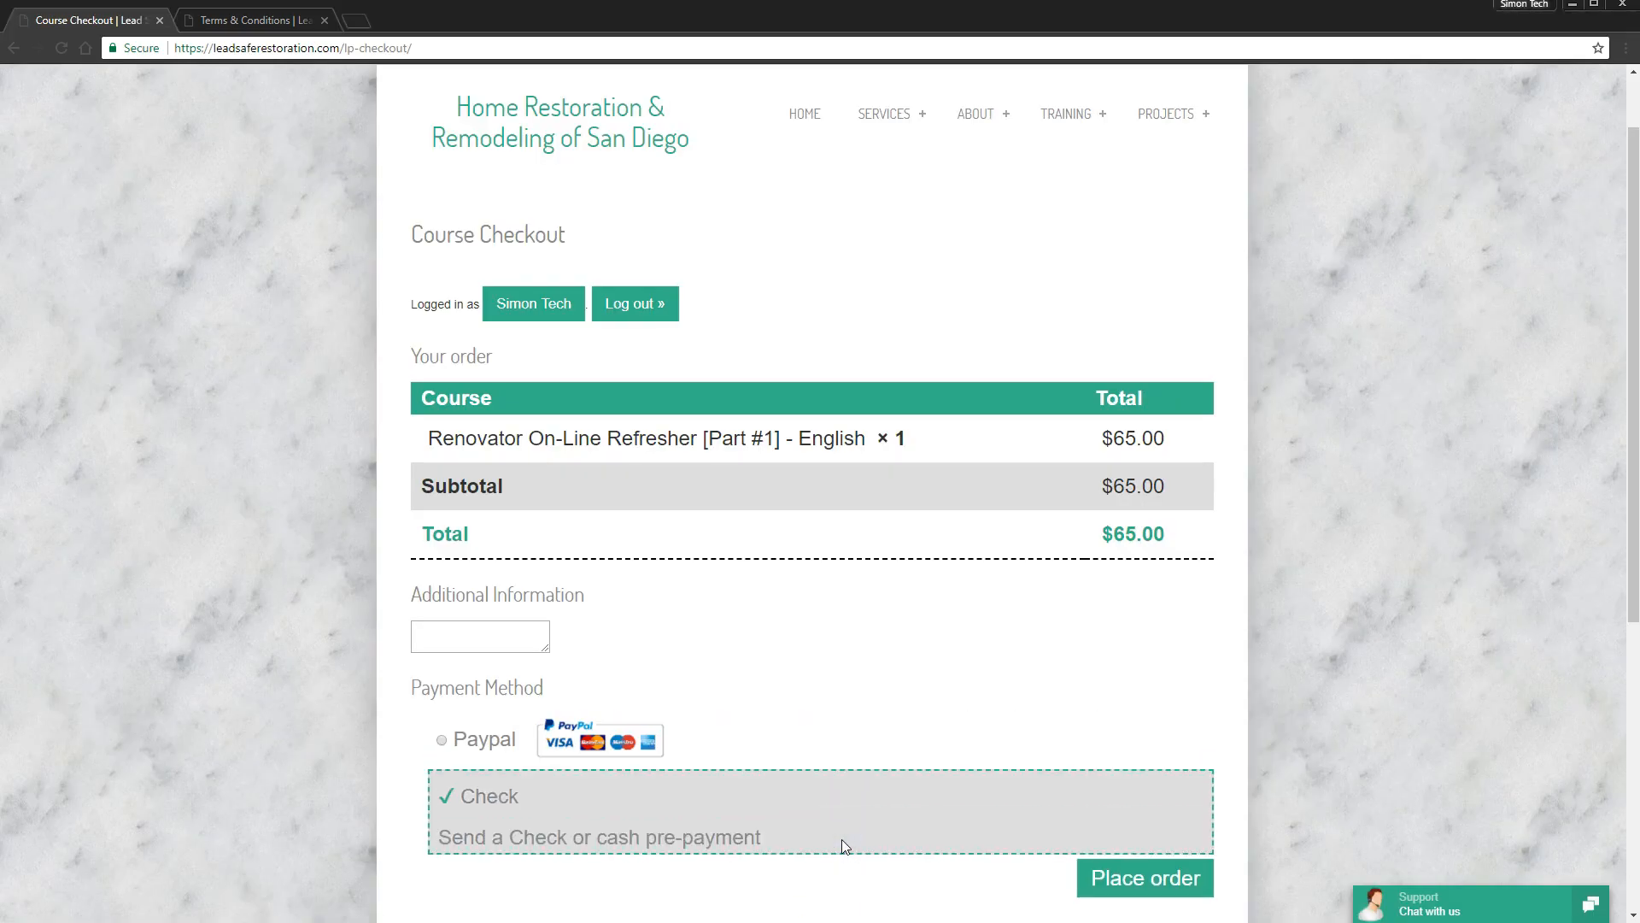
left_click(1141, 889)
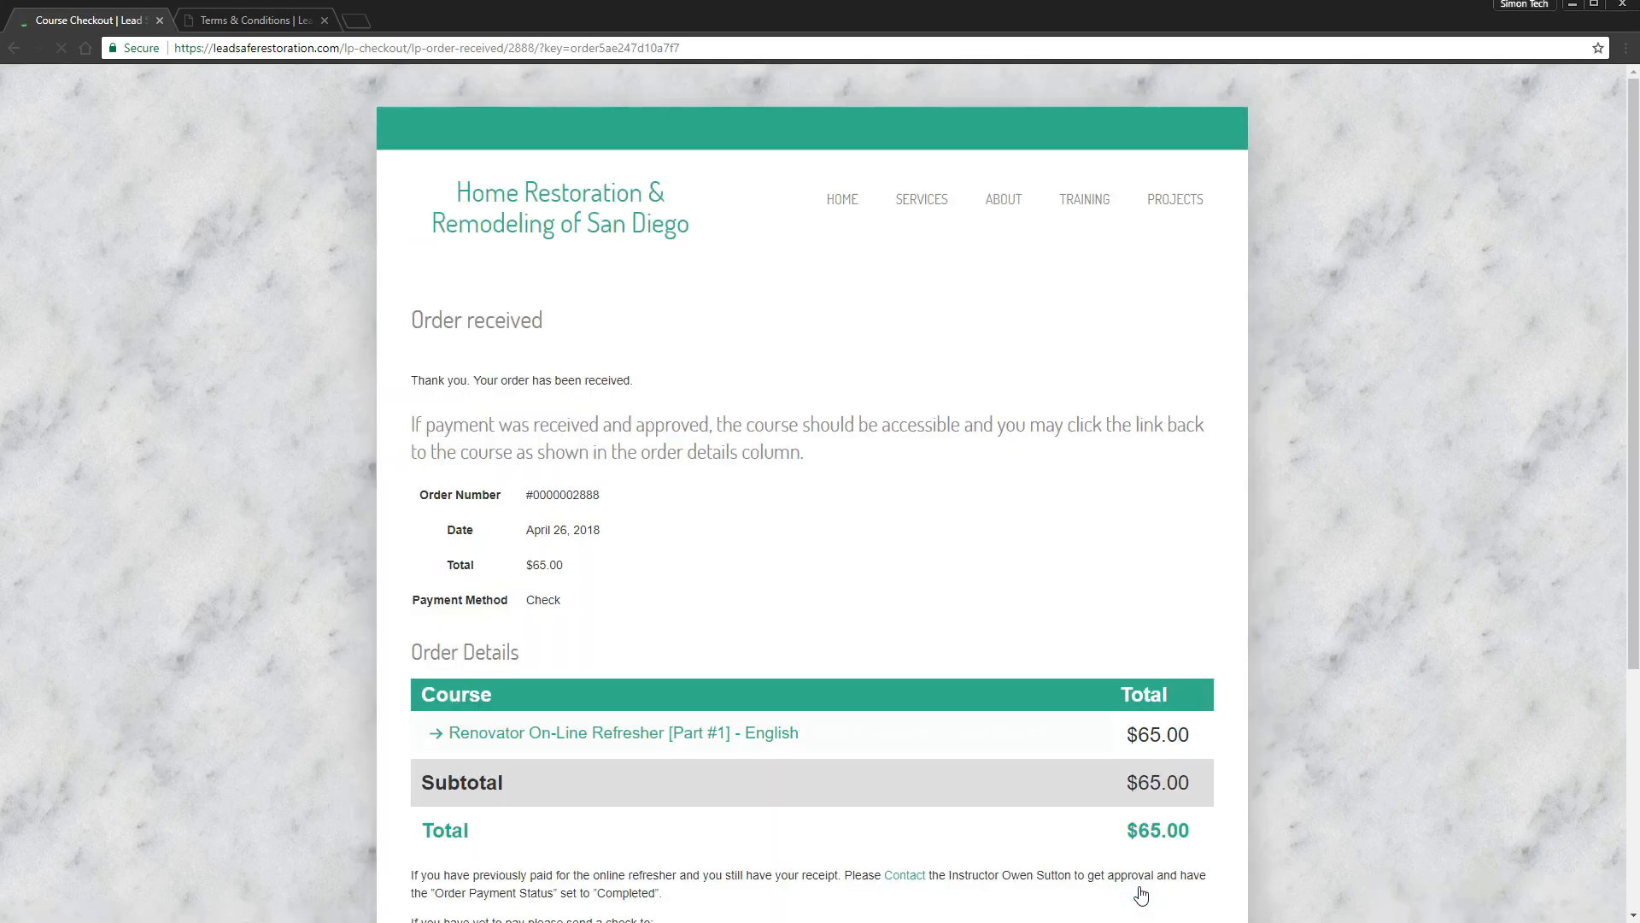
left_click(1091, 819)
- Highlight the check mailing address on the Order received page
scroll(1091, 819, "down", 3)
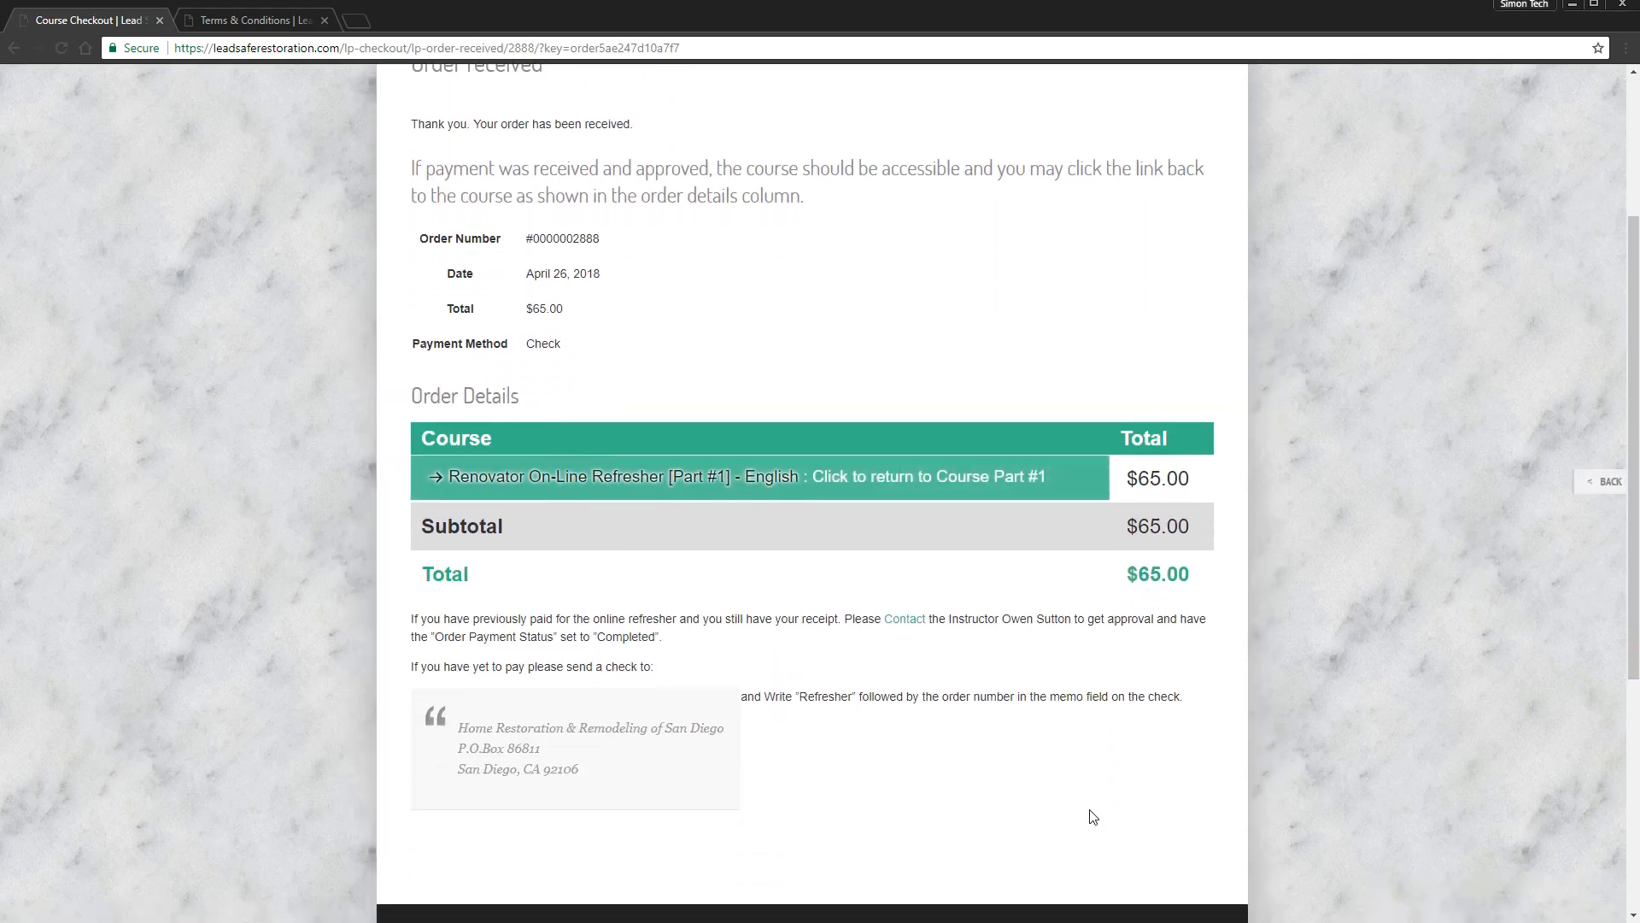
left_click_drag(595, 776, 439, 717)
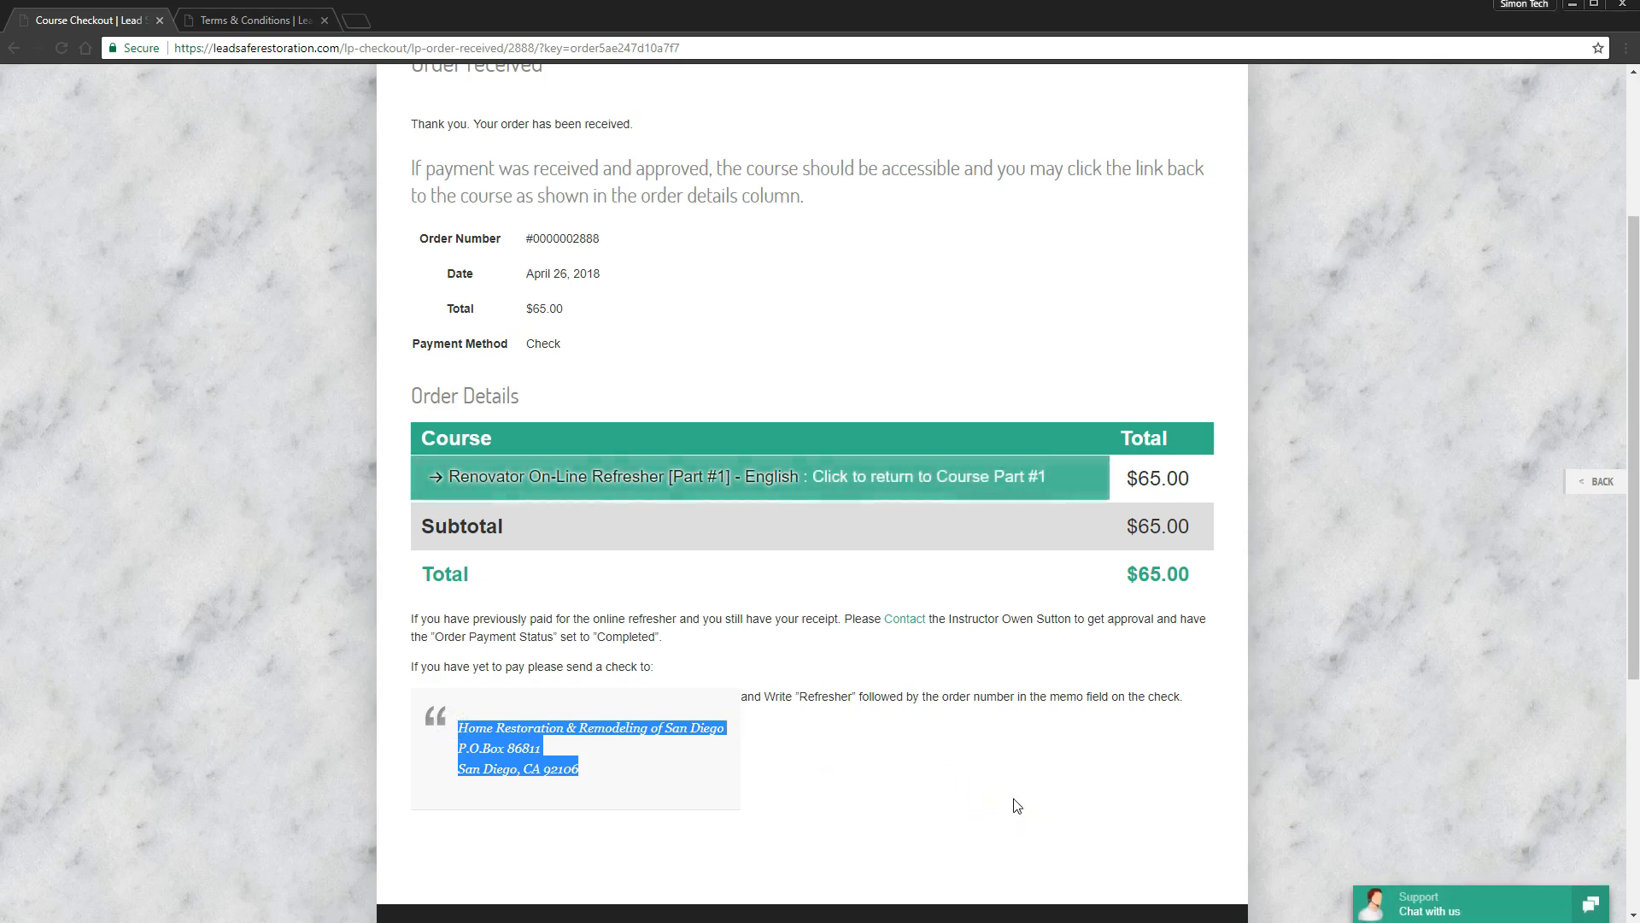
left_click(1016, 806)
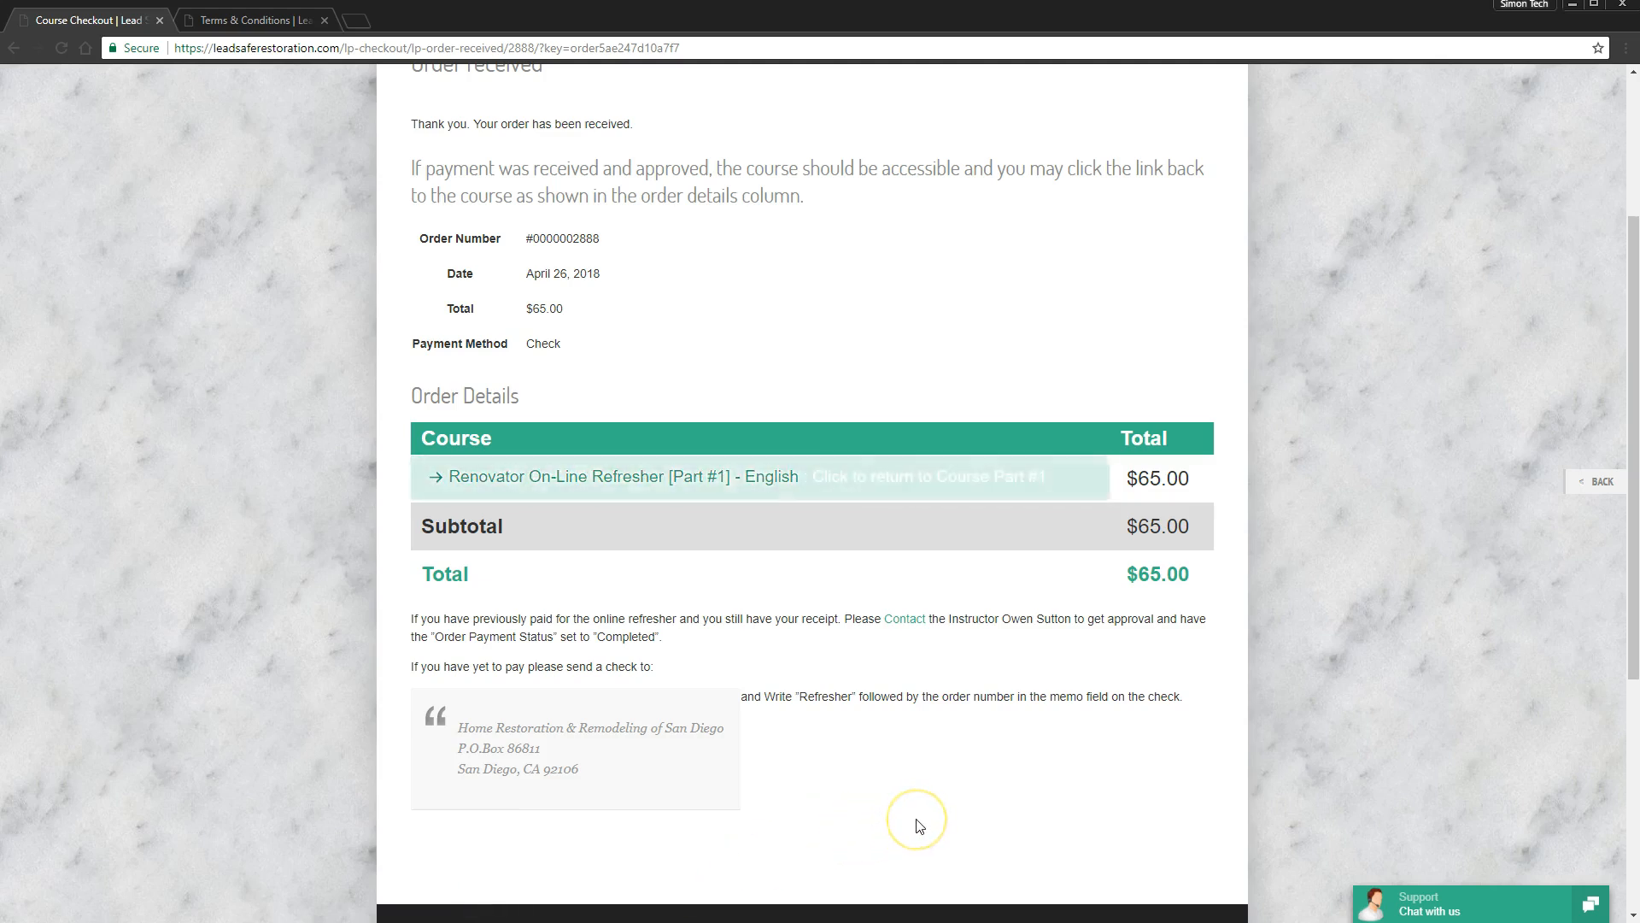
- Open the Renovator On-Line Refresher [Part #1] course from Order Details
scroll(916, 826, "up", 1)
left_click(1634, 443)
left_click_drag(1634, 443, 1630, 471)
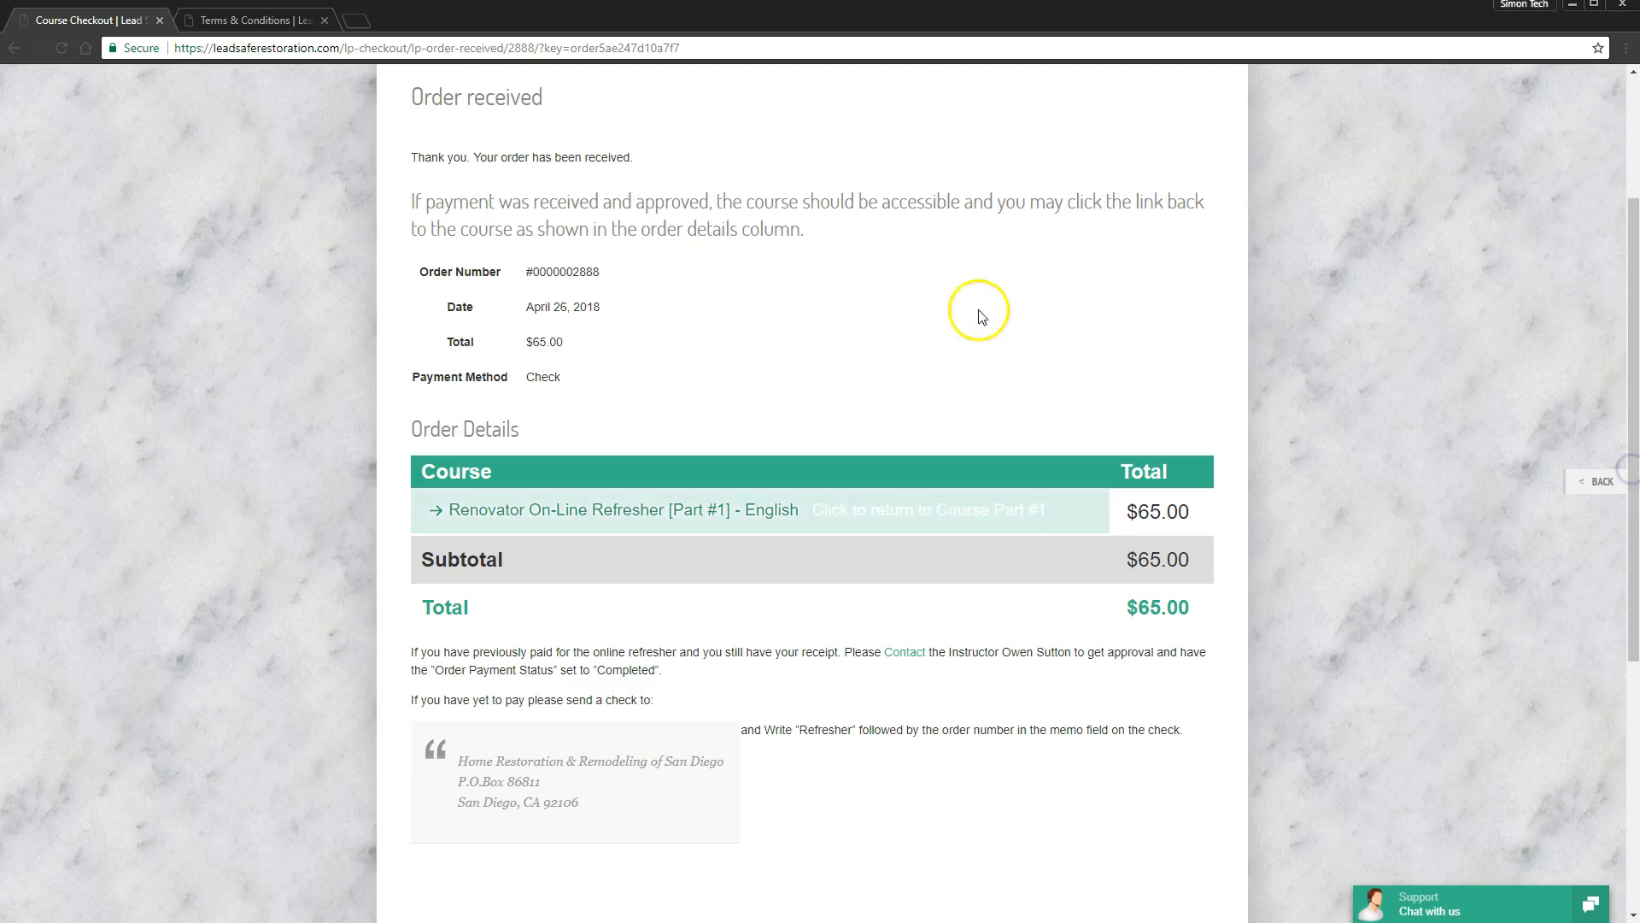
left_click(1075, 521)
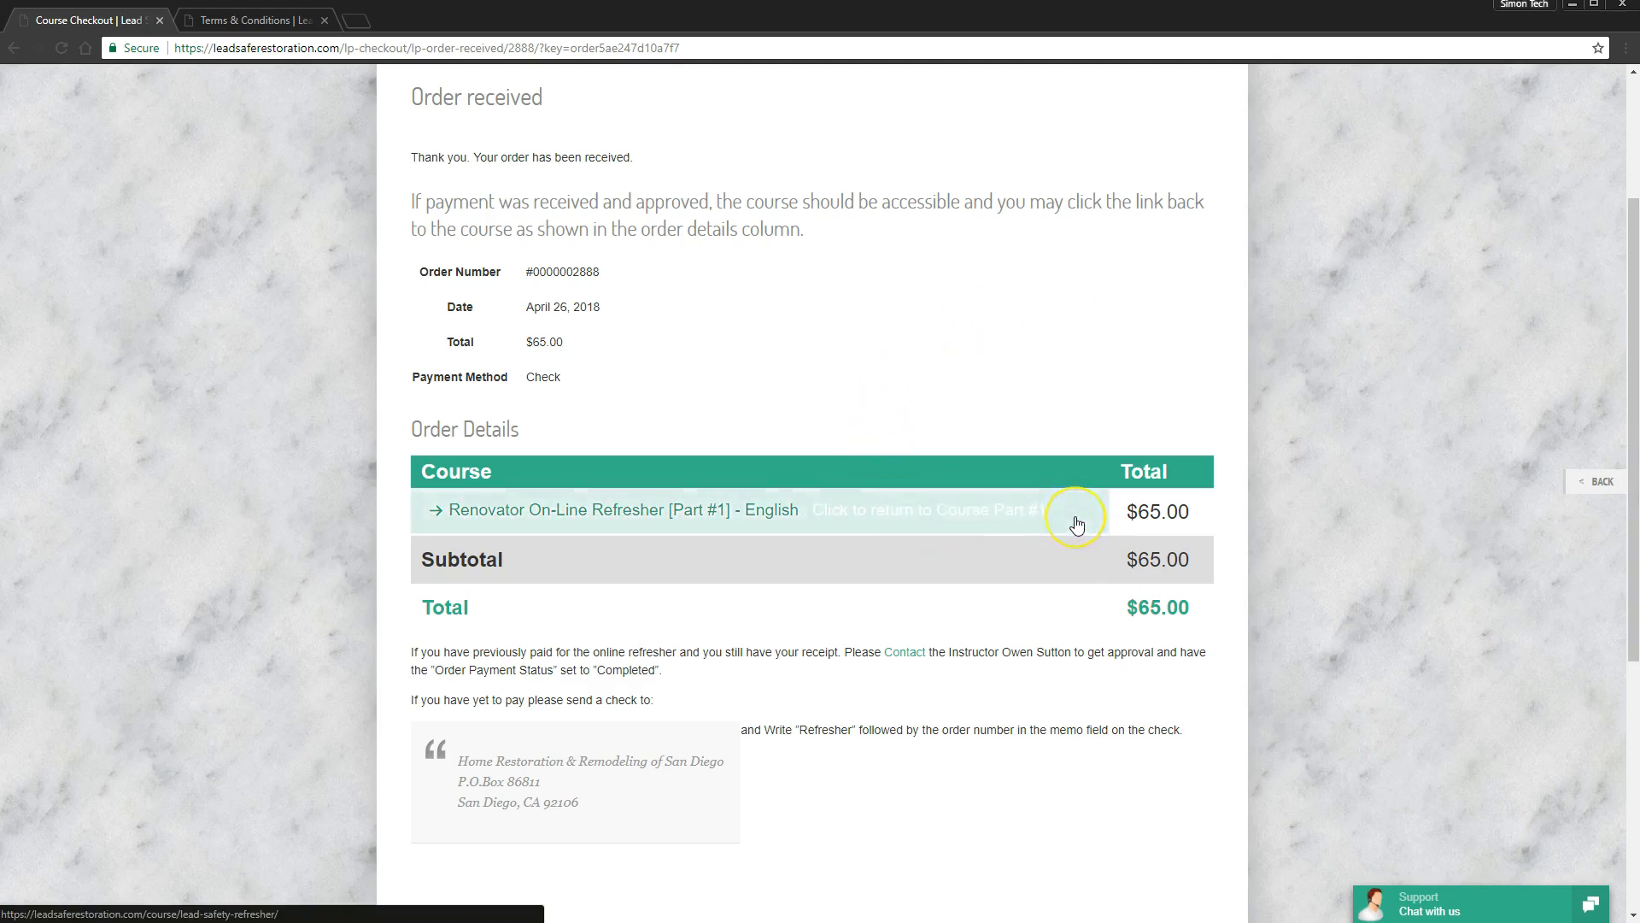
left_click(1075, 521)
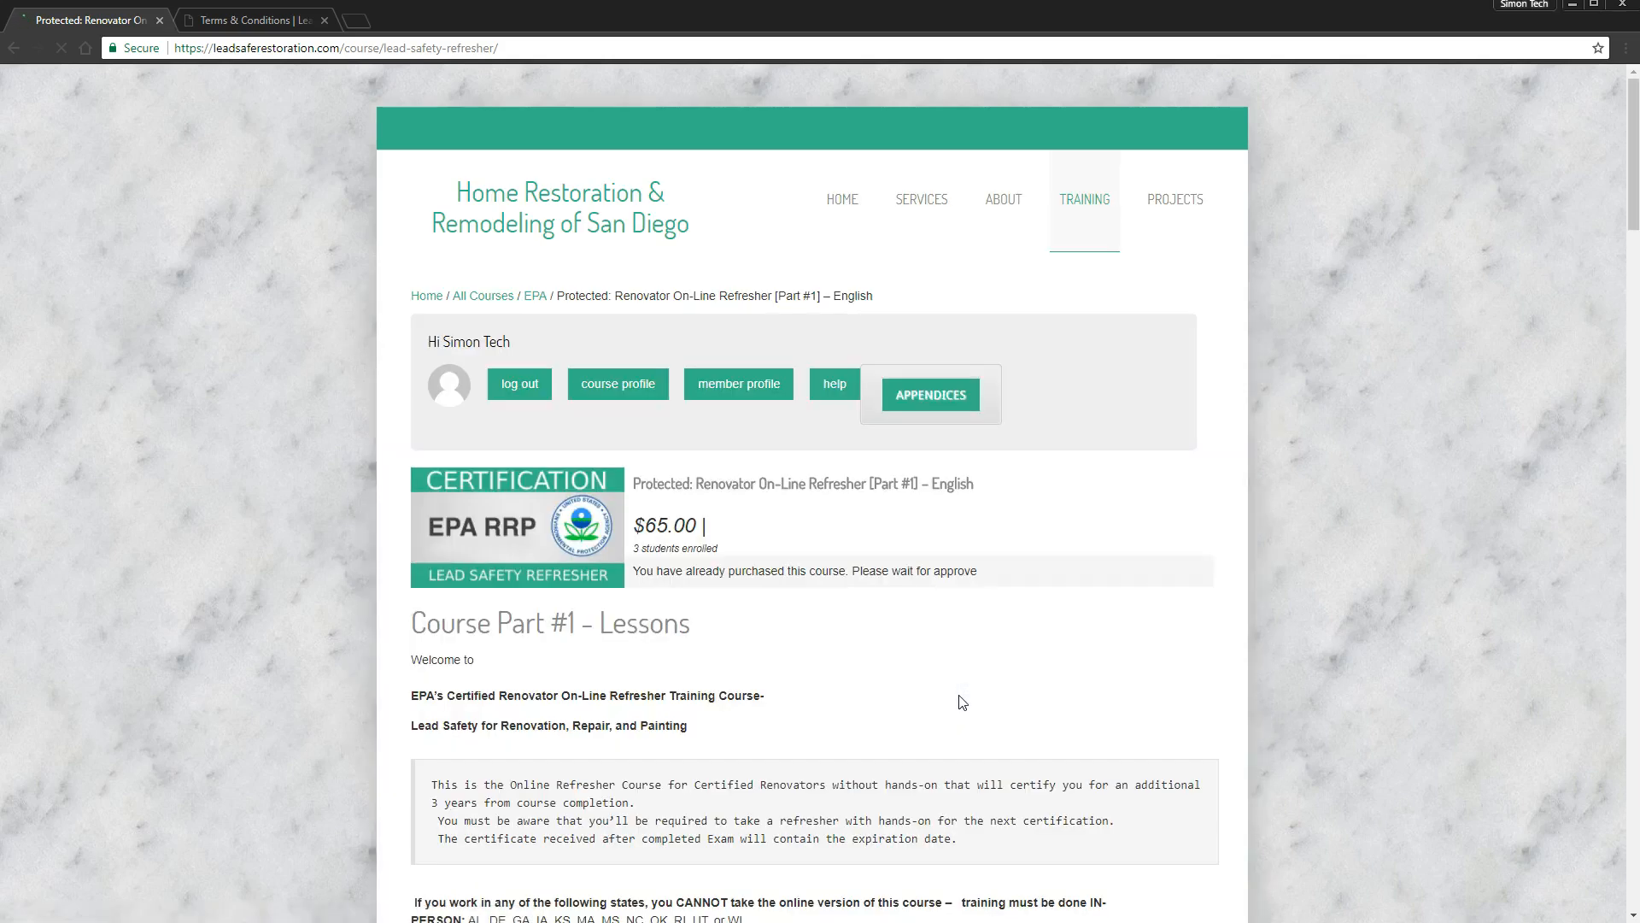
- Proceed past the already-purchased notice and open the Course | Instructions lesson
left_click_drag(984, 570, 634, 561)
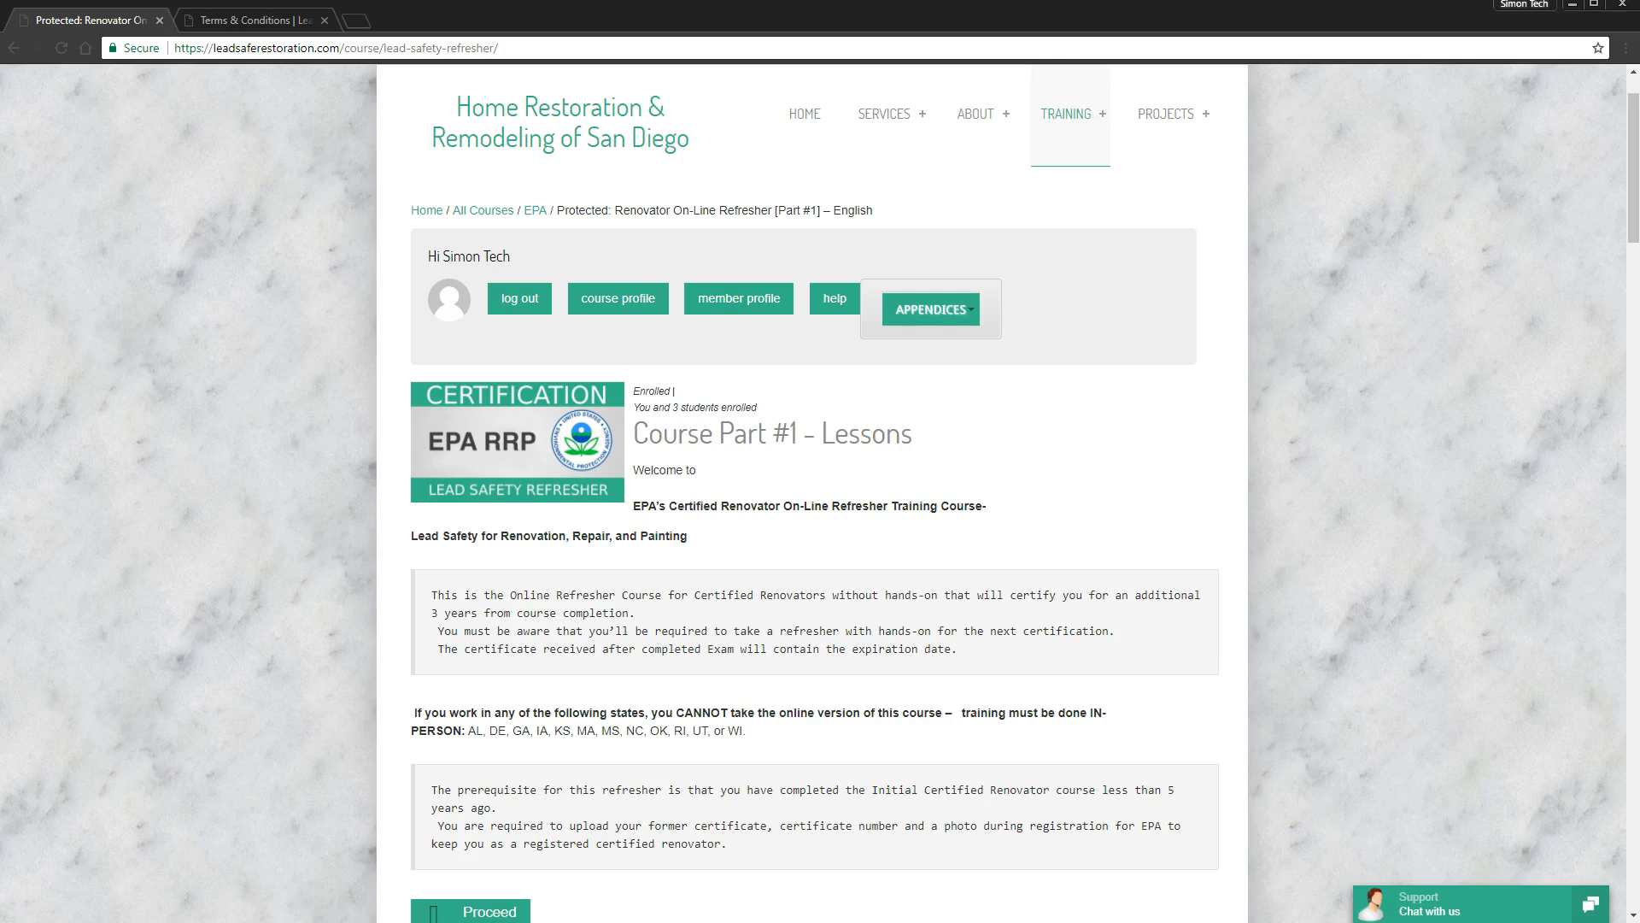
left_click(502, 912)
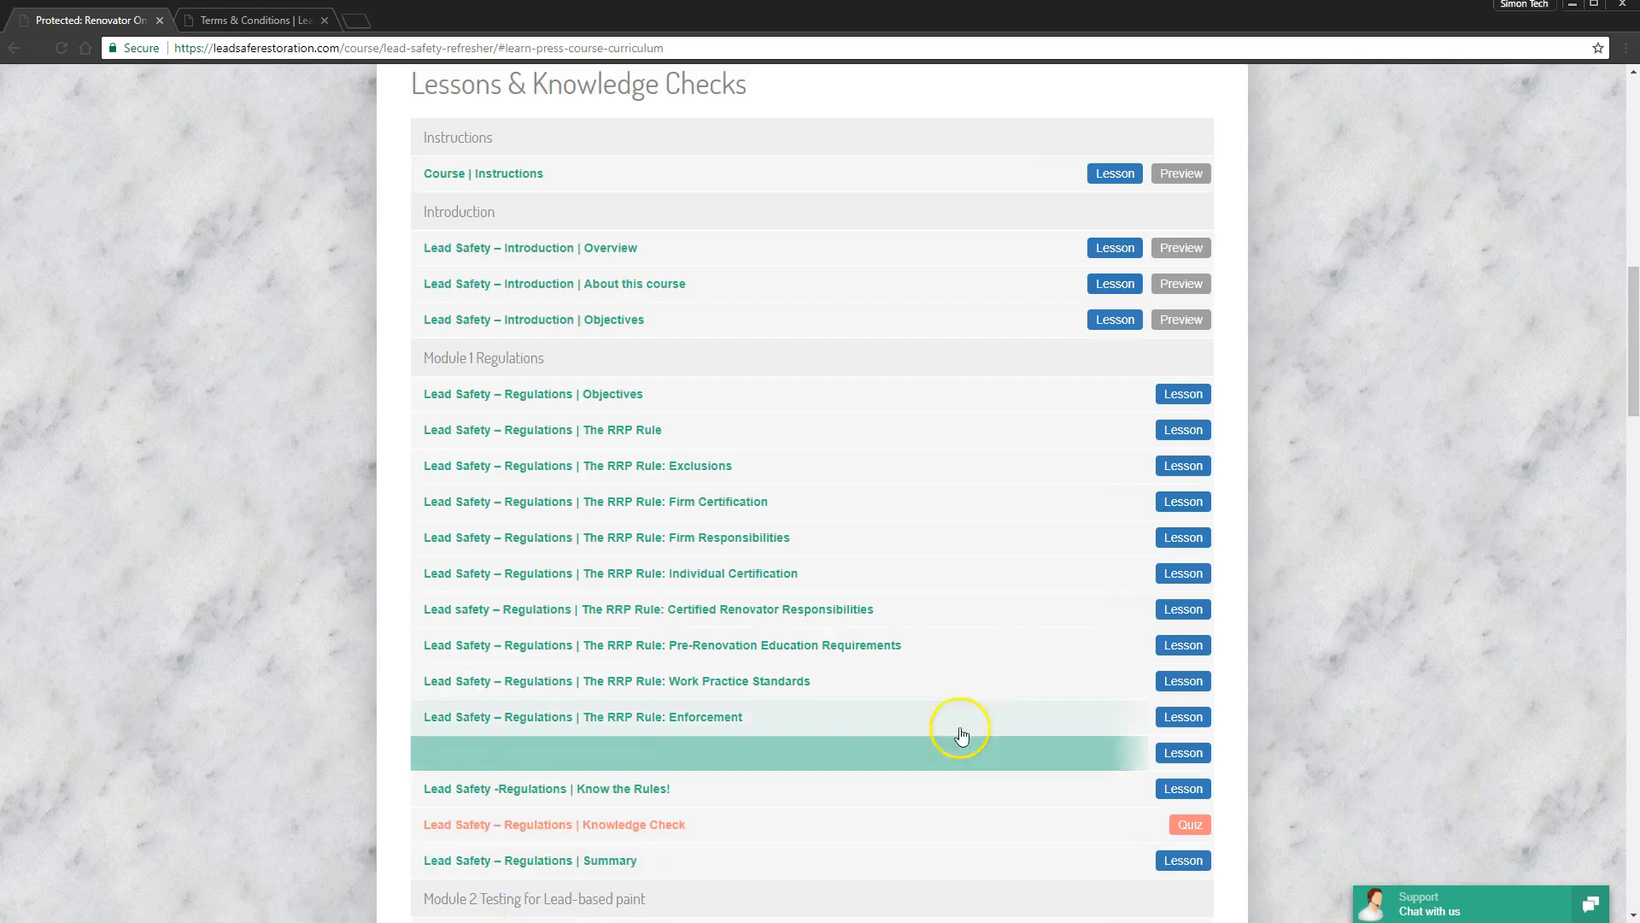
left_click(870, 184)
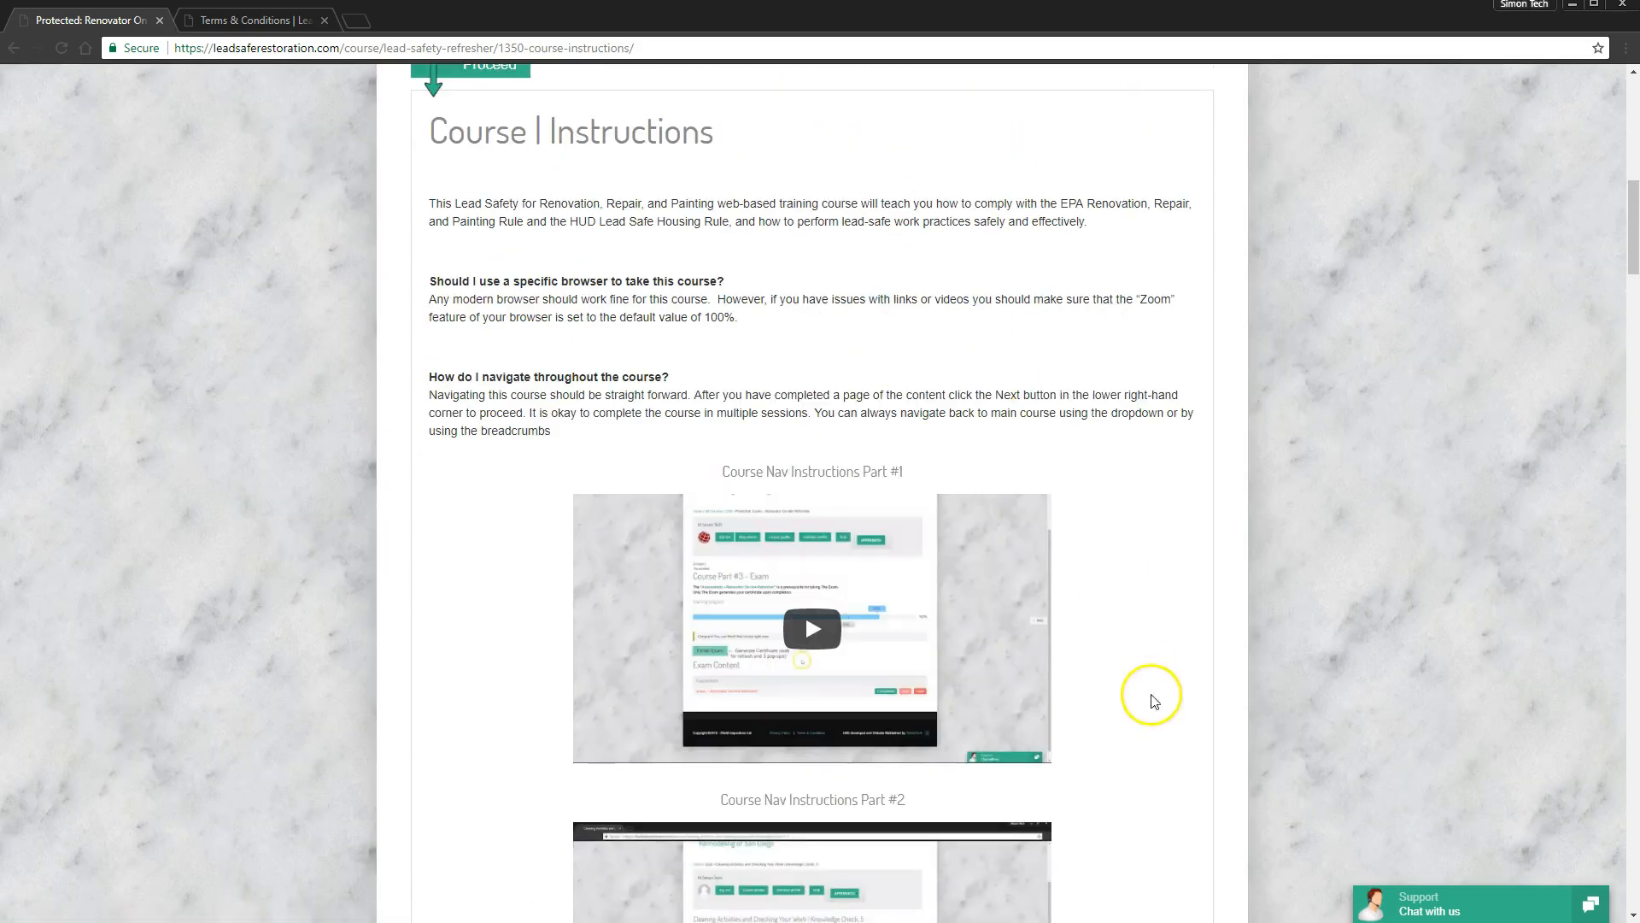
left_click_drag(1631, 232, 1632, 273)
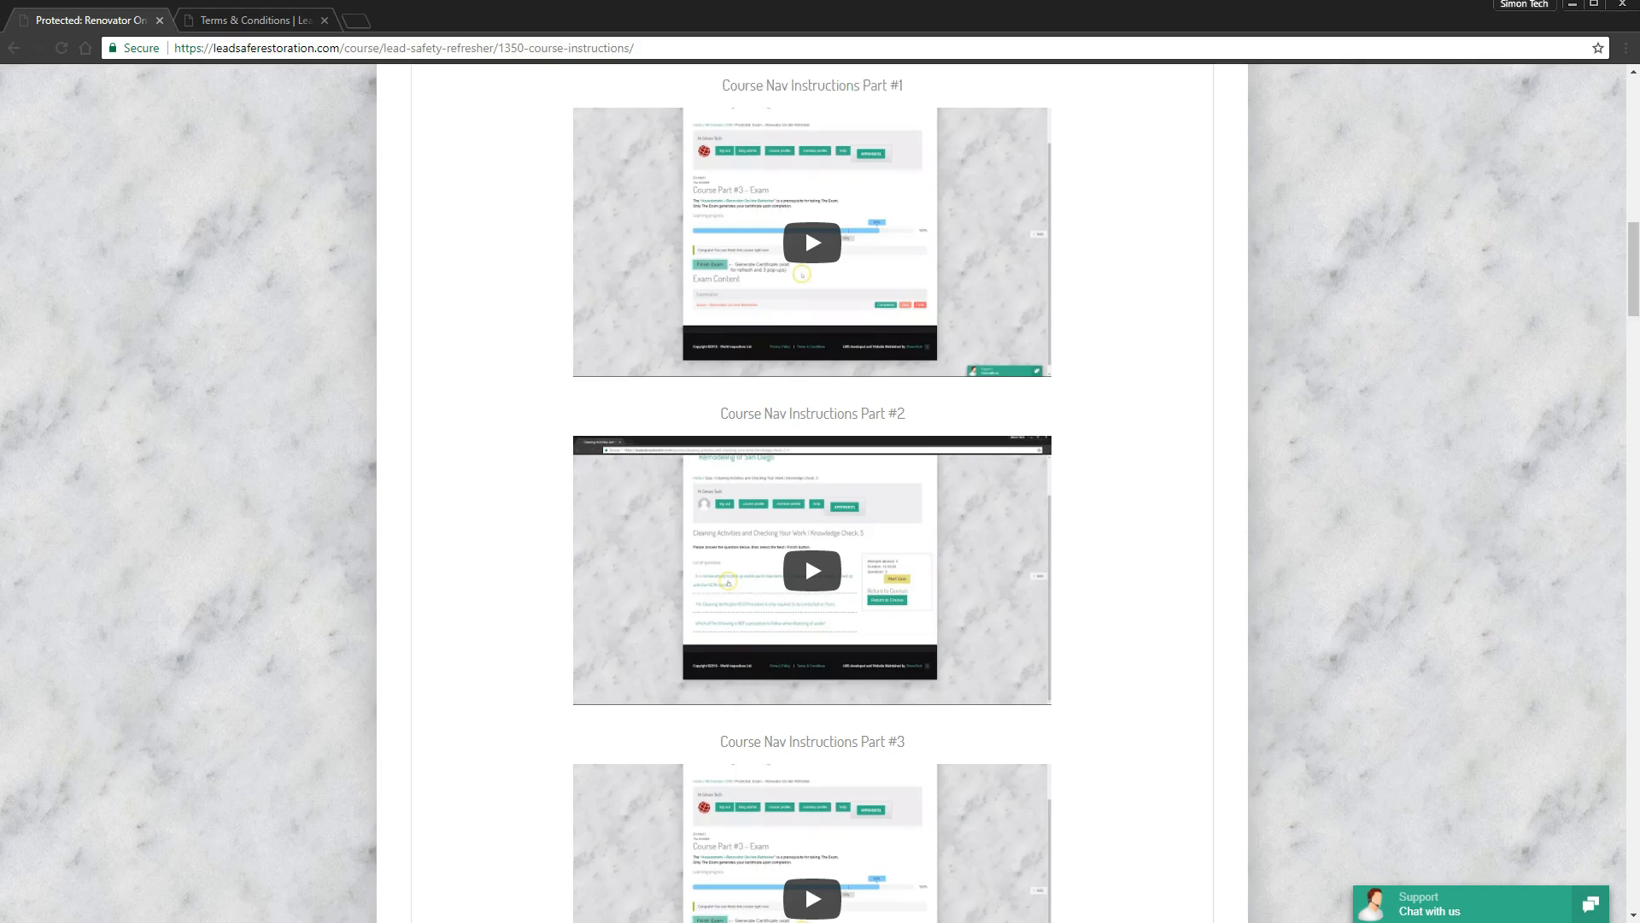